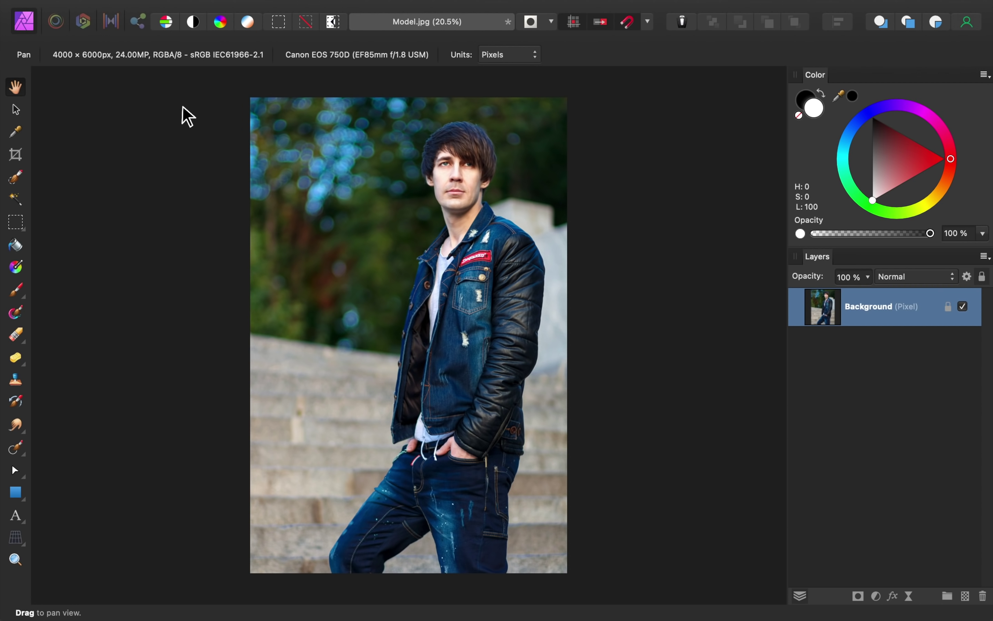
- Select the model's jacket, face, hair and chest with a 500 px Selection Brush
{"action": "left_click", "coordinate": [16, 180]}
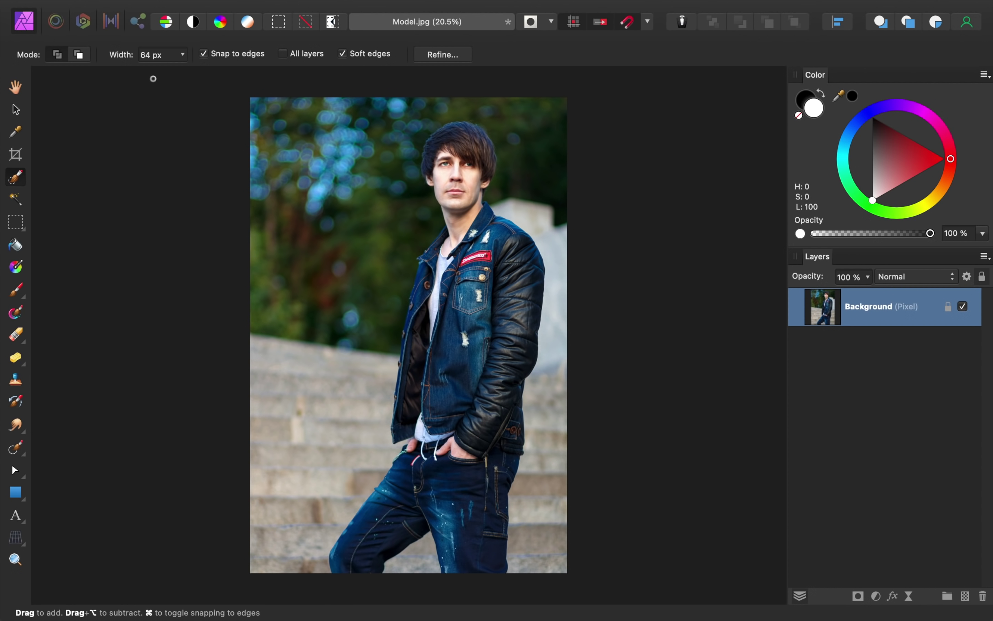
{"action": "type", "text": "500"}
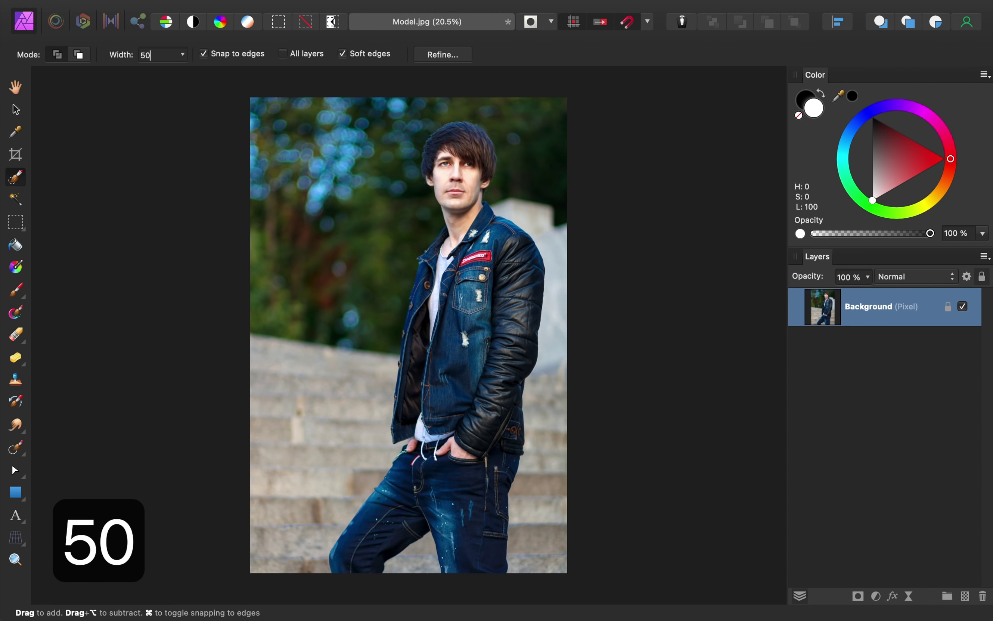
{"action": "key", "text": "Return"}
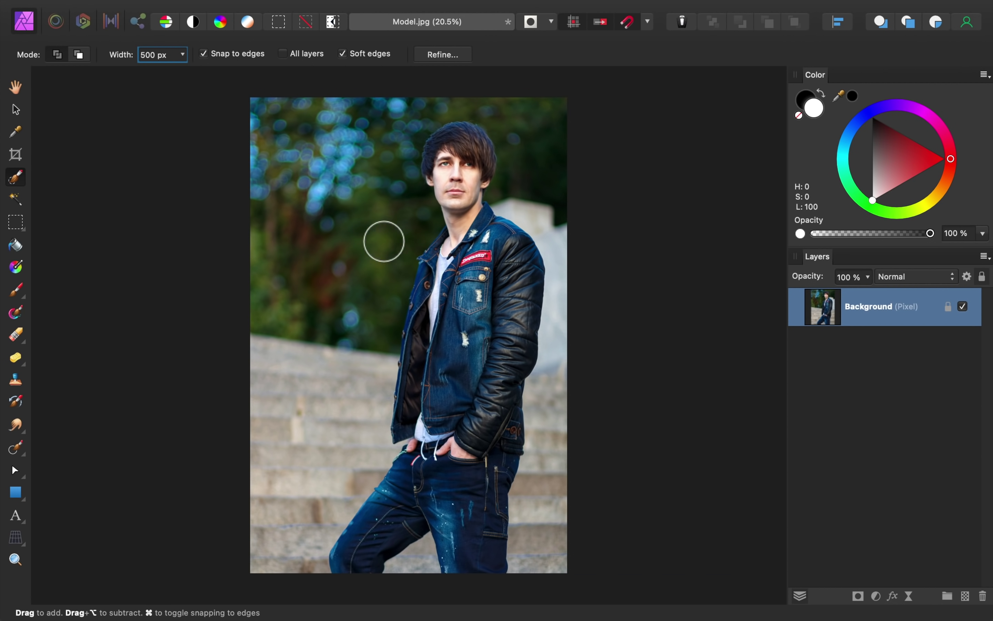
{"action": "mouse_move", "coordinate": [470, 304]}
{"action": "left_mouse_down"}
{"action": "mouse_move", "coordinate": [478, 509]}
{"action": "mouse_move", "coordinate": [475, 436]}
{"action": "mouse_move", "coordinate": [520, 252]}
{"action": "mouse_move", "coordinate": [503, 226]}
{"action": "mouse_move", "coordinate": [540, 204]}
{"action": "mouse_move", "coordinate": [573, 242]}
{"action": "mouse_move", "coordinate": [535, 209]}
{"action": "left_mouse_up"}
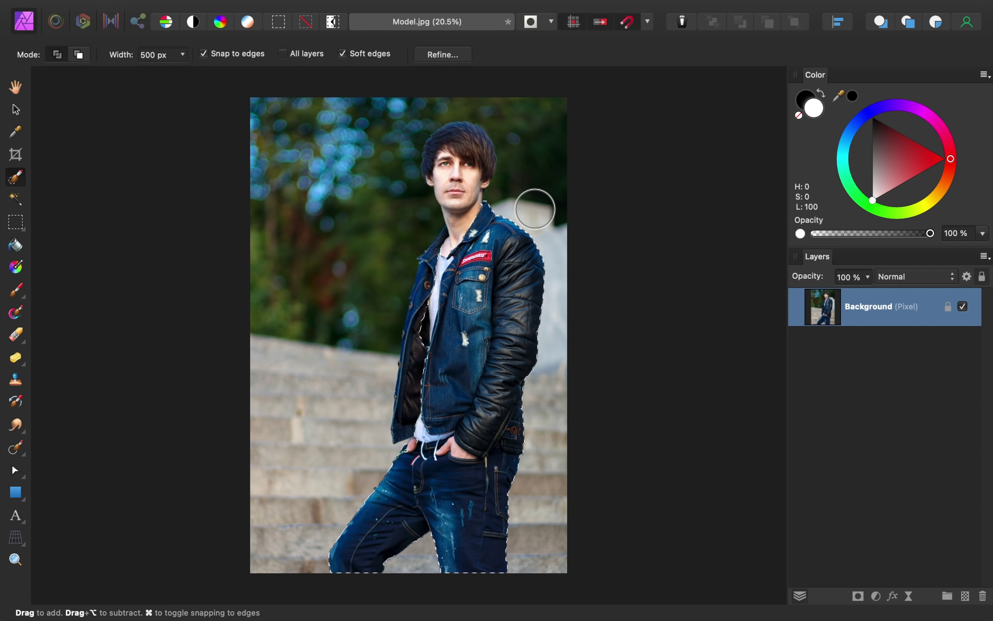
{"action": "mouse_move", "coordinate": [474, 199]}
{"action": "left_mouse_down"}
{"action": "mouse_move", "coordinate": [451, 153]}
{"action": "mouse_move", "coordinate": [452, 168]}
{"action": "left_mouse_up"}
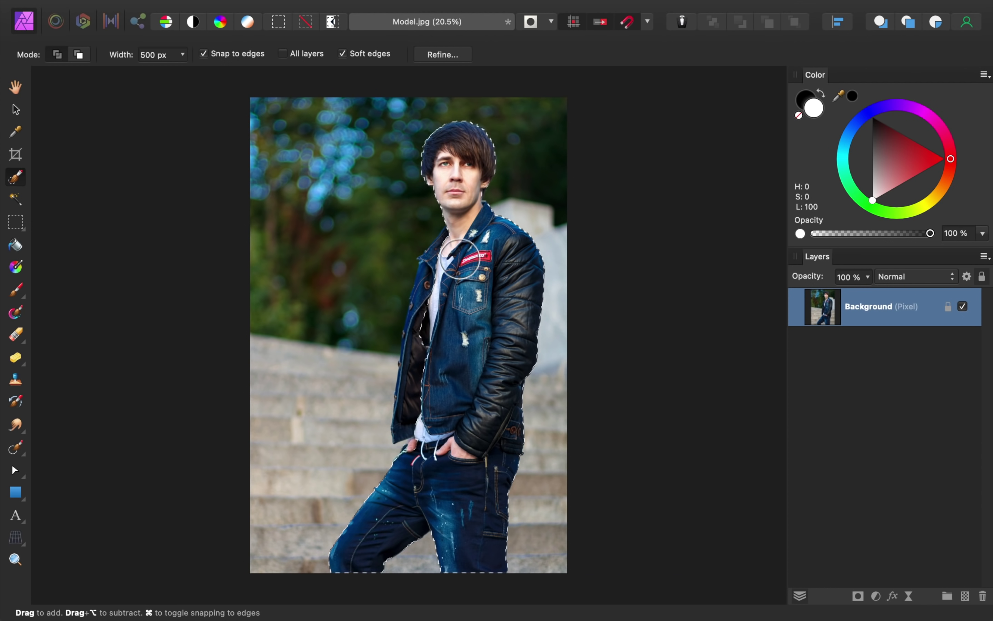
{"action": "mouse_move", "coordinate": [459, 259]}
{"action": "left_mouse_down"}
{"action": "mouse_move", "coordinate": [440, 310]}
{"action": "mouse_move", "coordinate": [444, 423]}
{"action": "mouse_move", "coordinate": [430, 465]}
{"action": "left_mouse_up"}
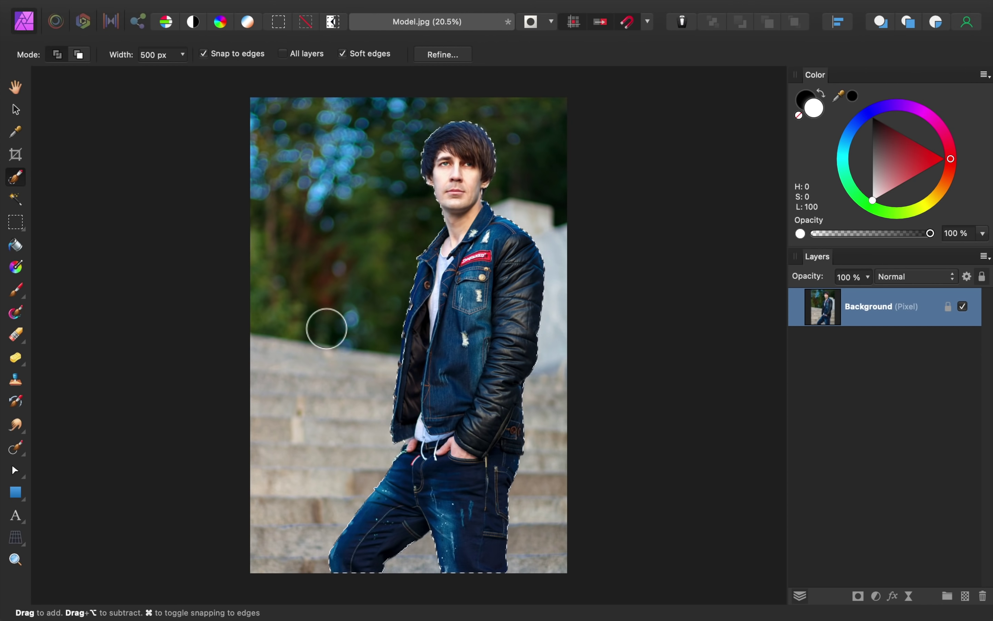
- Reduce the Selection Brush width to 20 px
{"action": "left_click", "coordinate": [170, 56]}
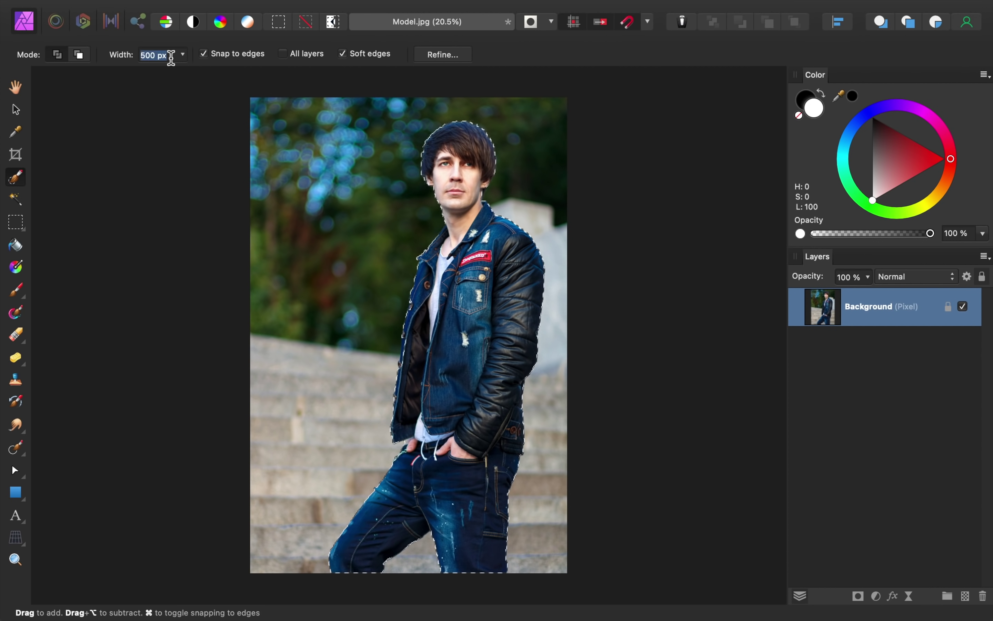
{"action": "type", "text": "20"}
{"action": "key", "text": "Return"}
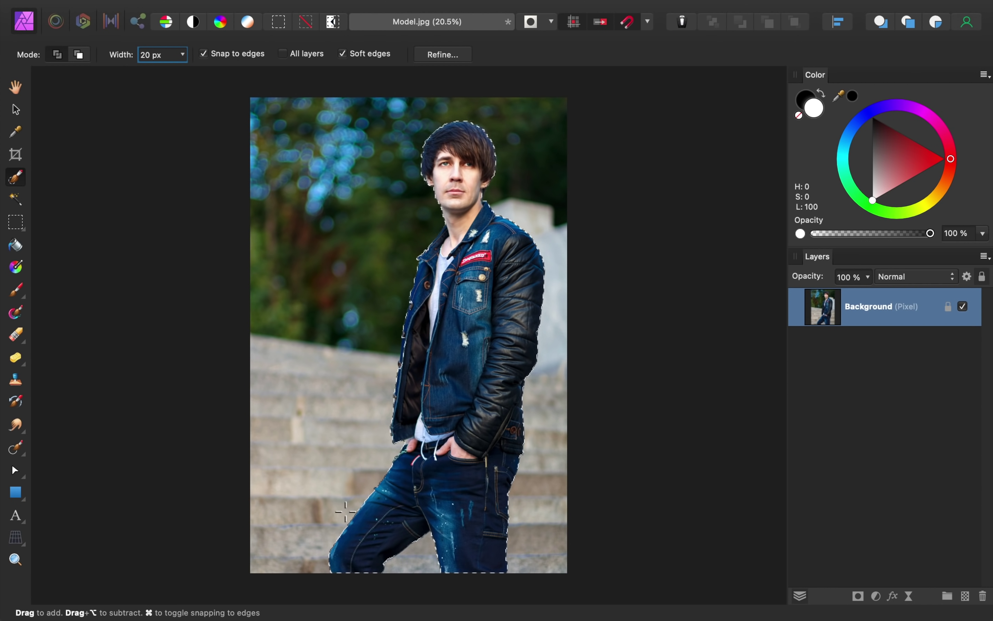
- Zoom in and extend the selection around the finger, then check the remaining edges
{"action": "scroll", "coordinate": [345, 511], "scroll_direction": "up", "scroll_amount": 10}
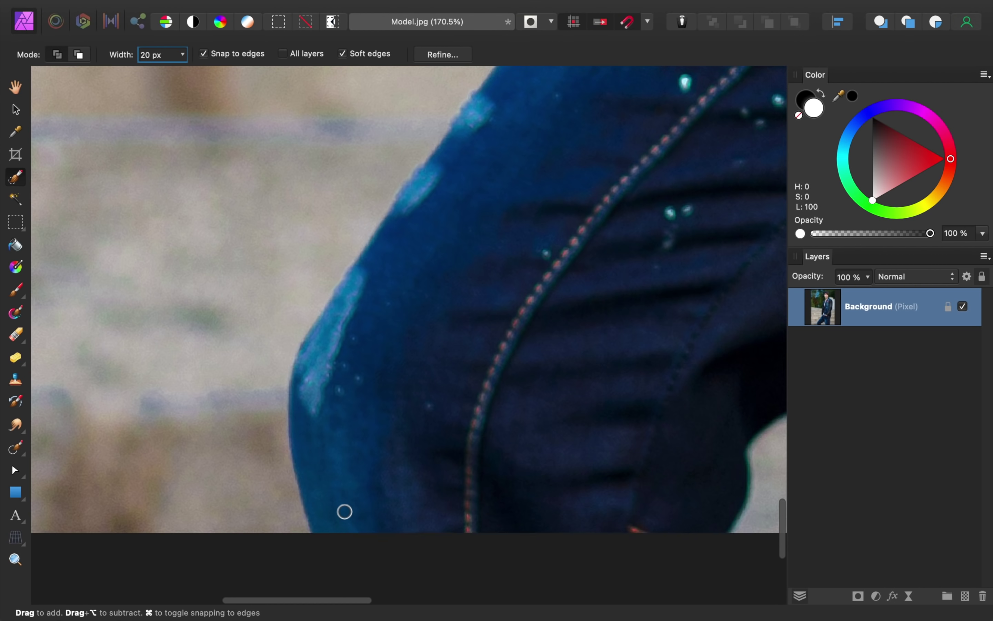
{"action": "scroll", "coordinate": [370, 331], "scroll_direction": "up", "scroll_amount": 5}
{"action": "scroll", "coordinate": [370, 331], "scroll_direction": "right", "scroll_amount": 2}
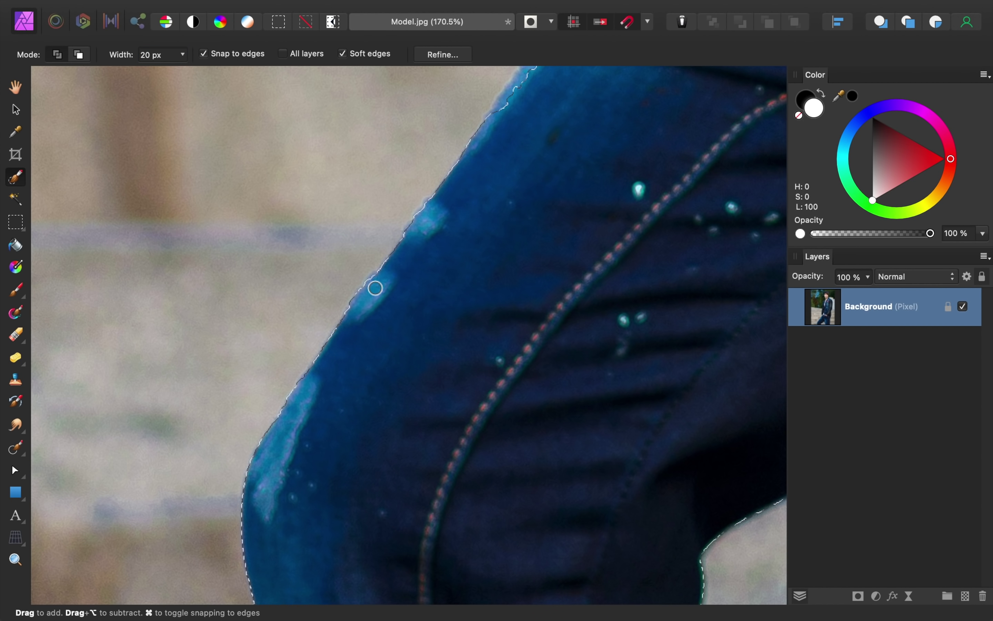
{"action": "scroll", "coordinate": [376, 288], "scroll_direction": "up", "scroll_amount": 10}
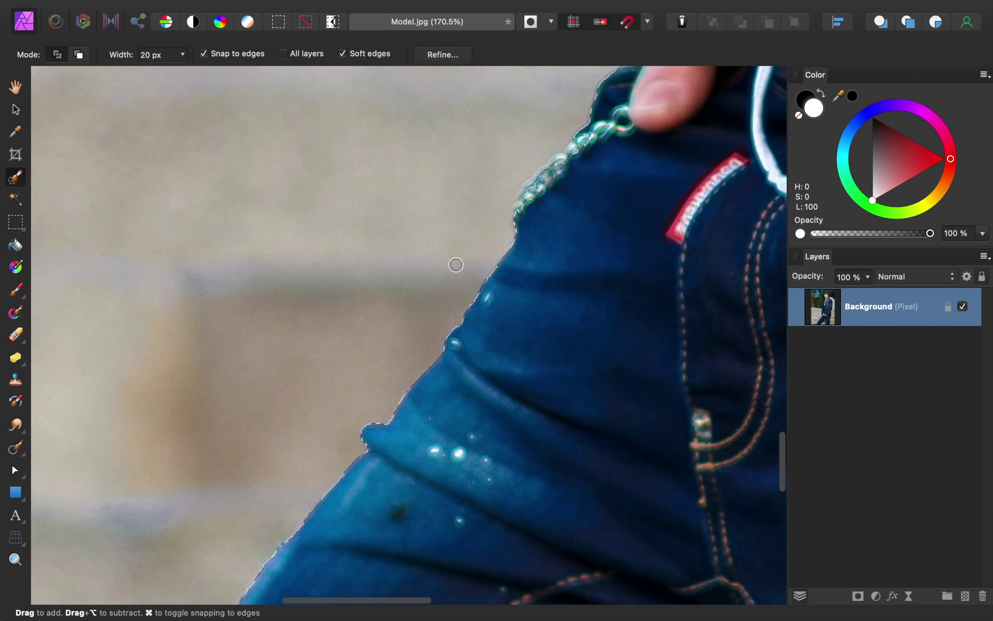
{"action": "scroll", "coordinate": [455, 265], "scroll_direction": "up", "scroll_amount": 4}
{"action": "scroll", "coordinate": [456, 265], "scroll_direction": "right", "scroll_amount": 2}
{"action": "scroll", "coordinate": [539, 226], "scroll_direction": "up", "scroll_amount": 1}
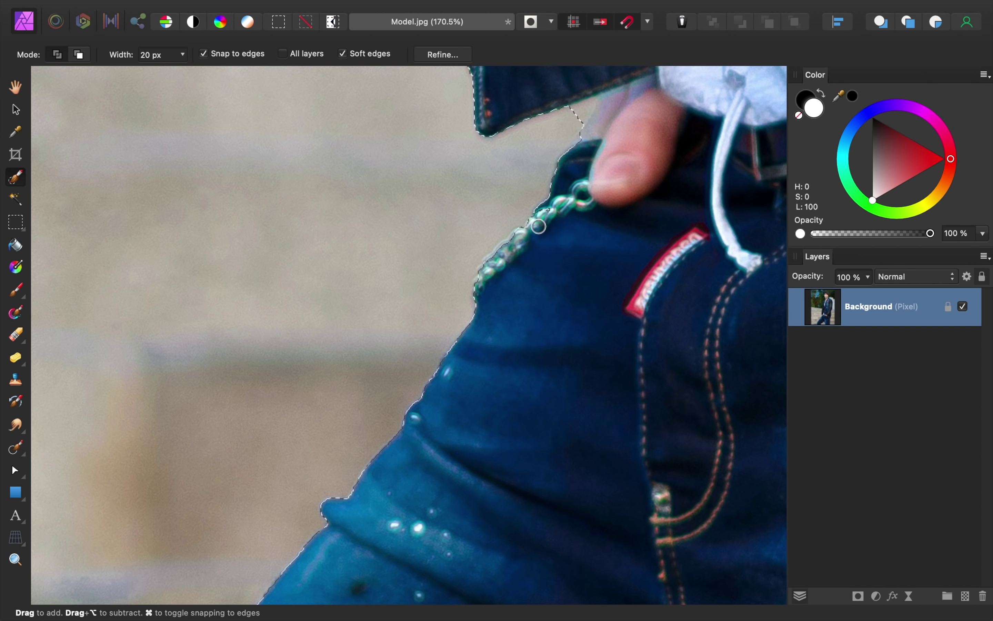
{"action": "scroll", "coordinate": [539, 226], "scroll_direction": "up", "scroll_amount": 4}
{"action": "scroll", "coordinate": [558, 222], "scroll_direction": "right", "scroll_amount": 2}
{"action": "mouse_move", "coordinate": [560, 207]}
{"action": "left_mouse_down"}
{"action": "mouse_move", "coordinate": [545, 188]}
{"action": "mouse_move", "coordinate": [607, 182]}
{"action": "mouse_move", "coordinate": [605, 233]}
{"action": "mouse_move", "coordinate": [580, 247]}
{"action": "mouse_move", "coordinate": [576, 201]}
{"action": "left_mouse_up"}
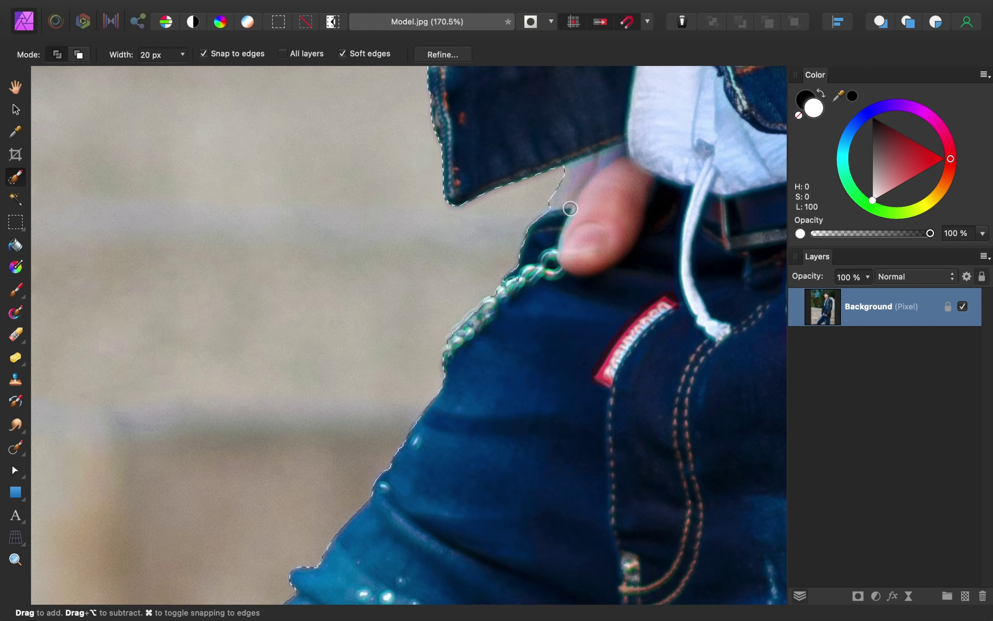
{"action": "scroll", "coordinate": [518, 290], "scroll_direction": "up", "scroll_amount": 20}
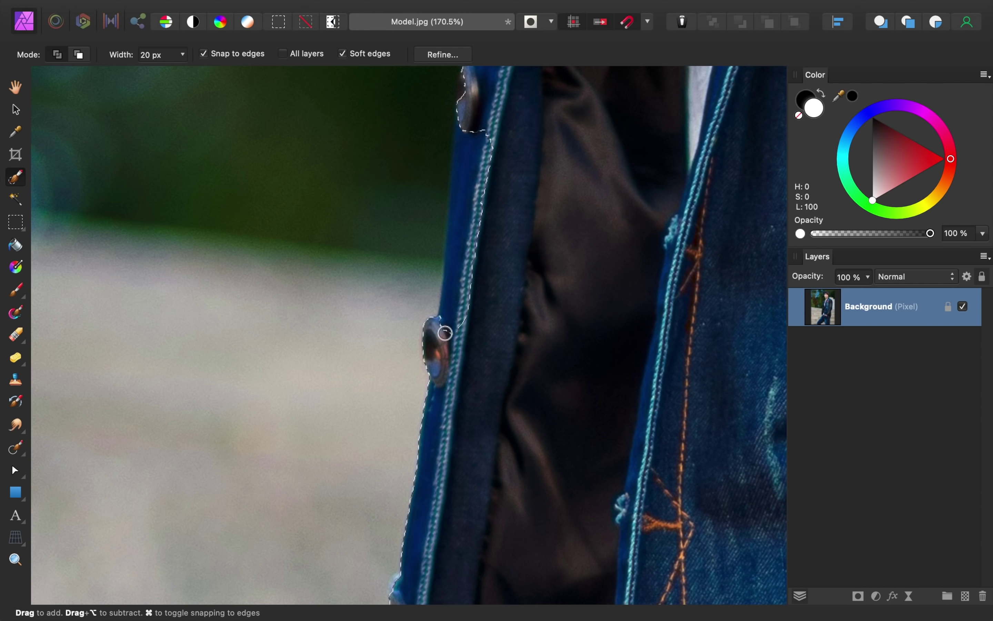
{"action": "scroll", "coordinate": [475, 167], "scroll_direction": "up", "scroll_amount": 5}
{"action": "scroll", "coordinate": [477, 151], "scroll_direction": "right", "scroll_amount": 1}
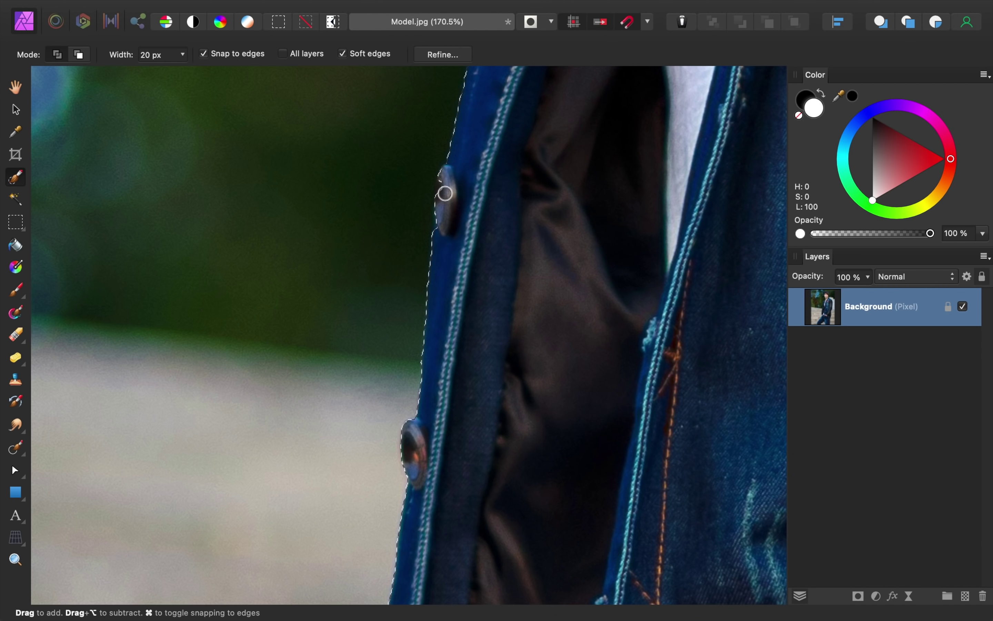
{"action": "scroll", "coordinate": [445, 227], "scroll_direction": "up", "scroll_amount": 10}
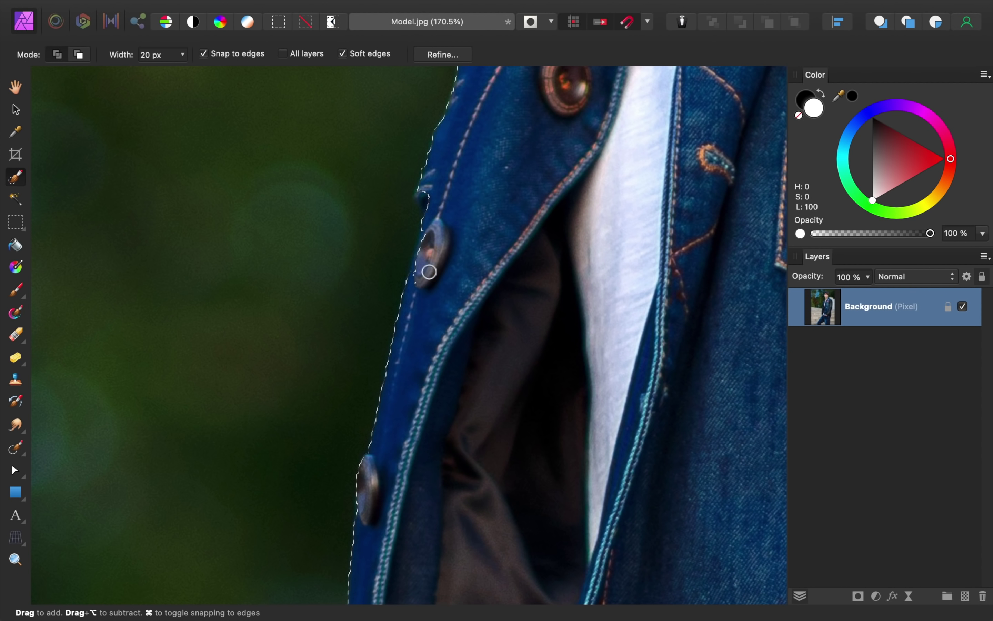
{"action": "scroll", "coordinate": [427, 254], "scroll_direction": "up", "scroll_amount": 12}
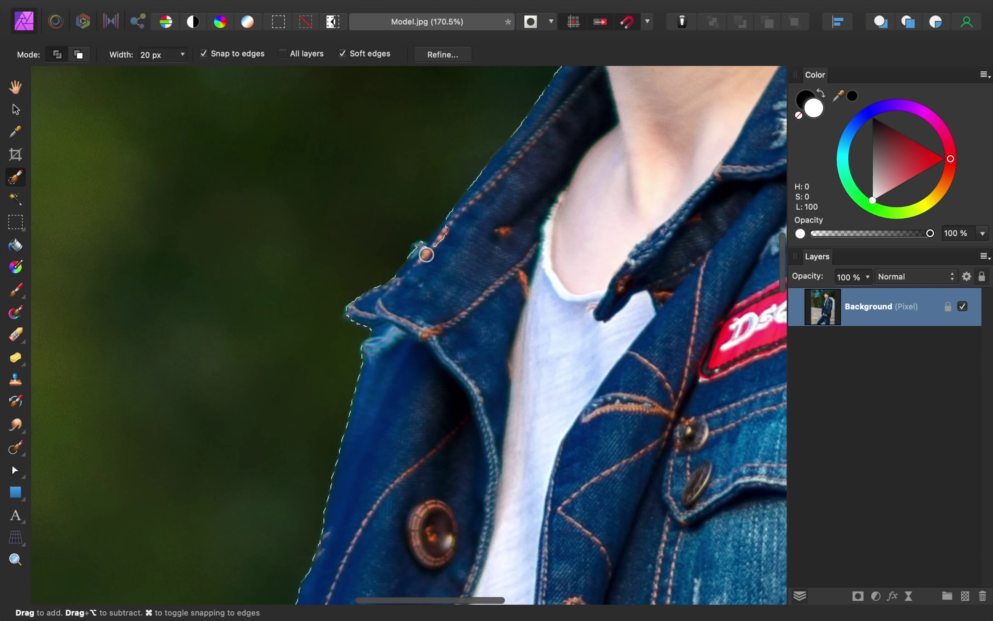
{"action": "scroll", "coordinate": [446, 232], "scroll_direction": "up", "scroll_amount": 15}
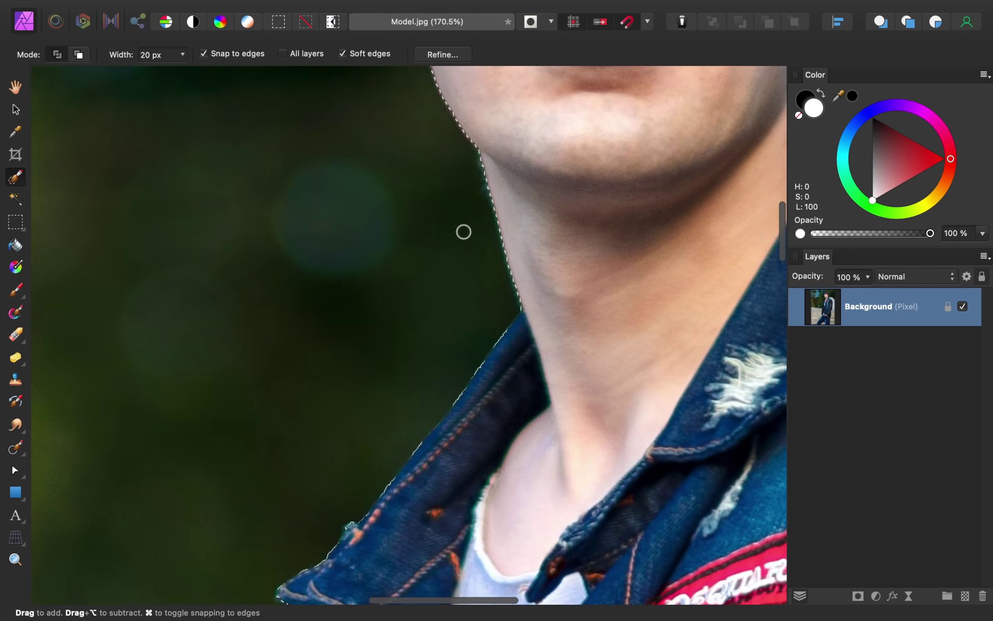
{"action": "scroll", "coordinate": [463, 233], "scroll_direction": "up", "scroll_amount": 4}
{"action": "scroll", "coordinate": [463, 233], "scroll_direction": "right", "scroll_amount": 12}
{"action": "scroll", "coordinate": [462, 233], "scroll_direction": "down", "scroll_amount": 10}
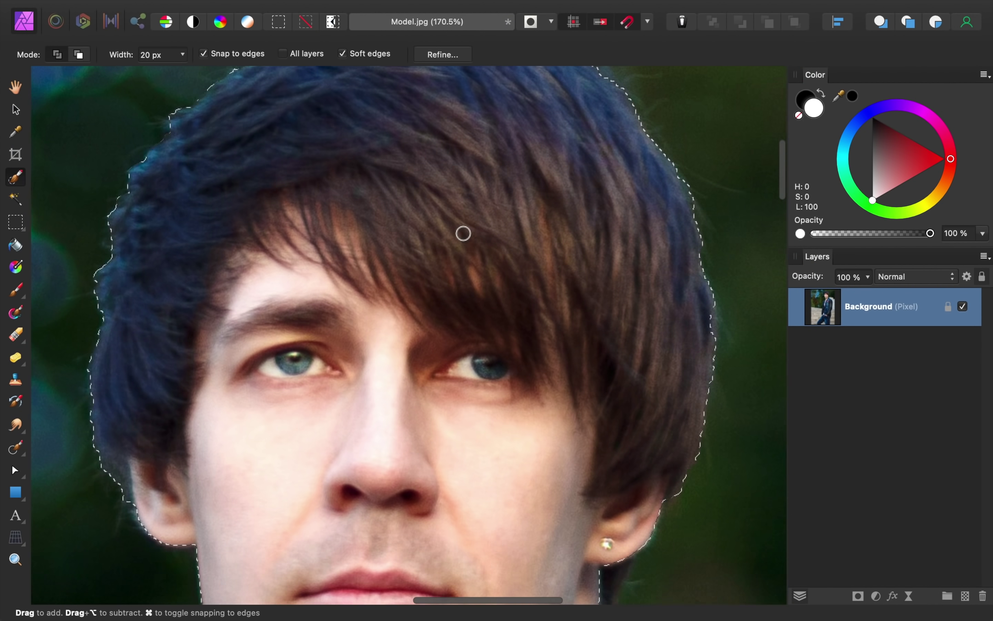
{"action": "scroll", "coordinate": [500, 427], "scroll_direction": "down", "scroll_amount": 15}
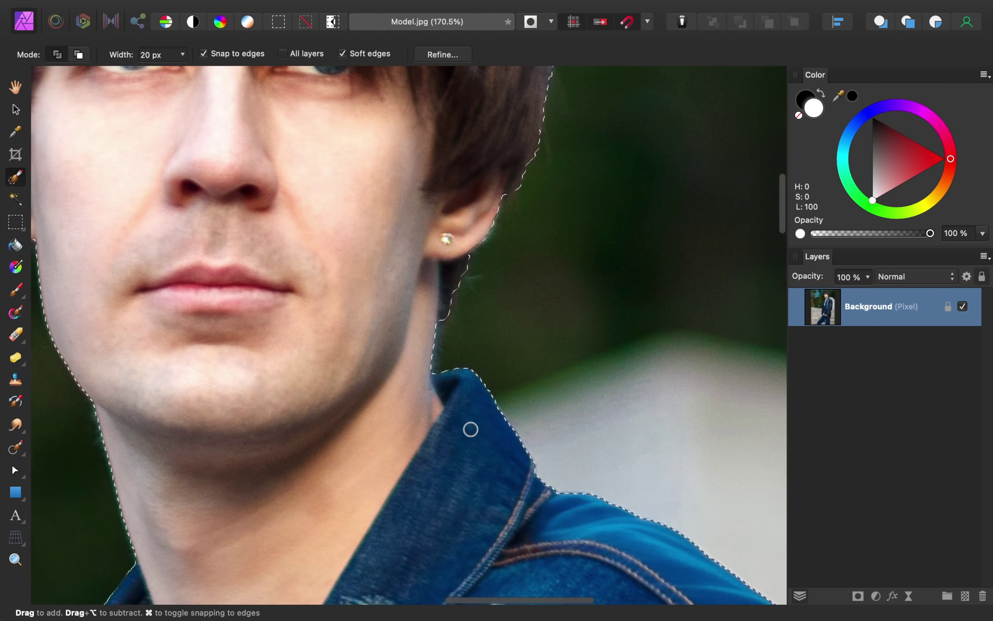
{"action": "scroll", "coordinate": [471, 428], "scroll_direction": "right", "scroll_amount": 5}
{"action": "scroll", "coordinate": [471, 428], "scroll_direction": "down", "scroll_amount": 15}
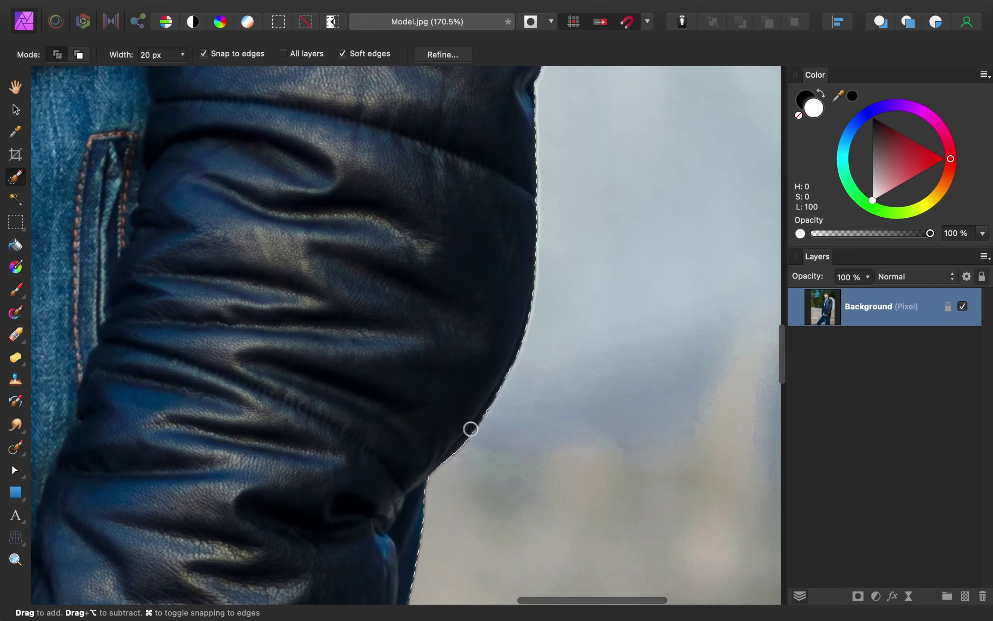
{"action": "scroll", "coordinate": [470, 428], "scroll_direction": "left", "scroll_amount": 3}
{"action": "scroll", "coordinate": [471, 429], "scroll_direction": "down", "scroll_amount": 15}
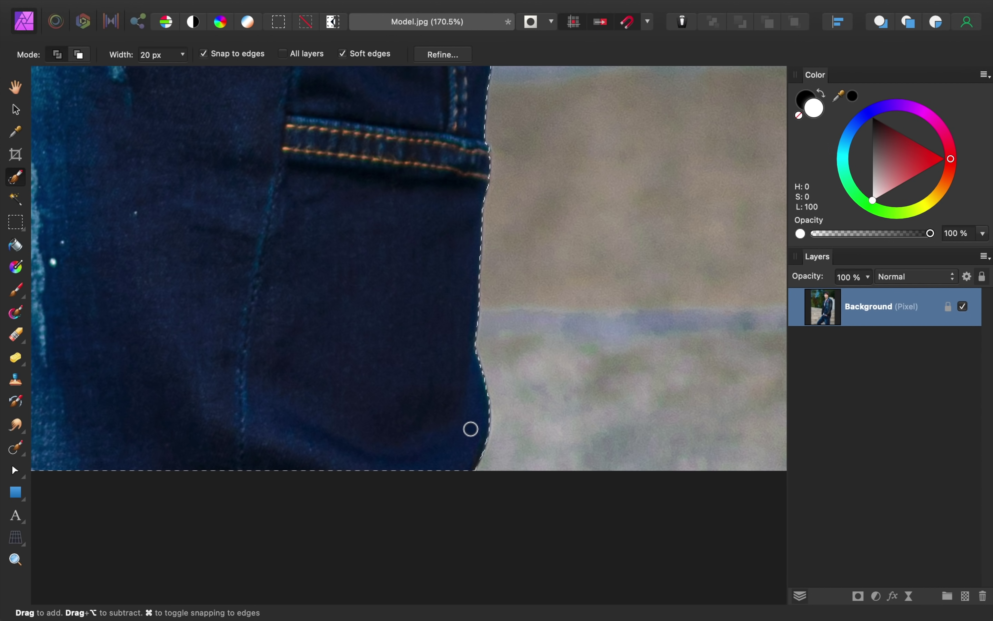
- Fit the image to the window, mask the Background layer from the selection, and deselect
{"action": "key", "text": "super+0"}
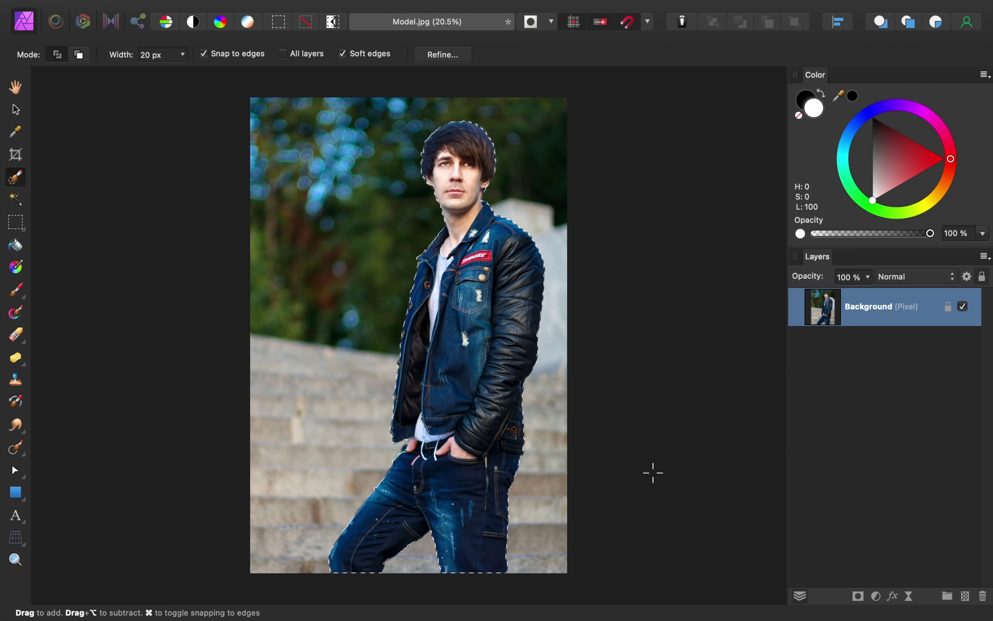
{"action": "left_click", "coordinate": [858, 596]}
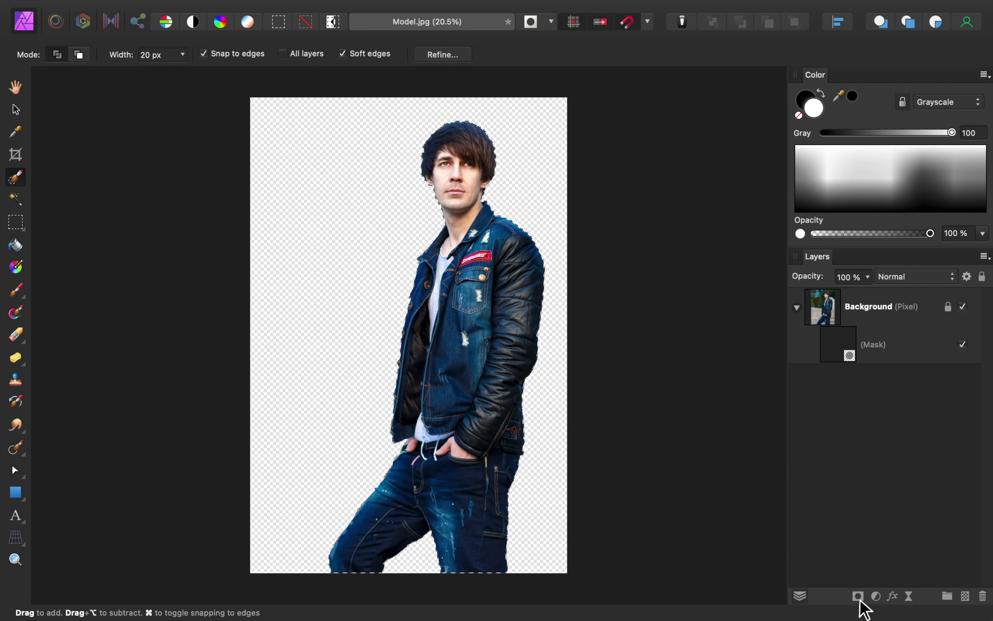
{"action": "key", "text": "super+d"}
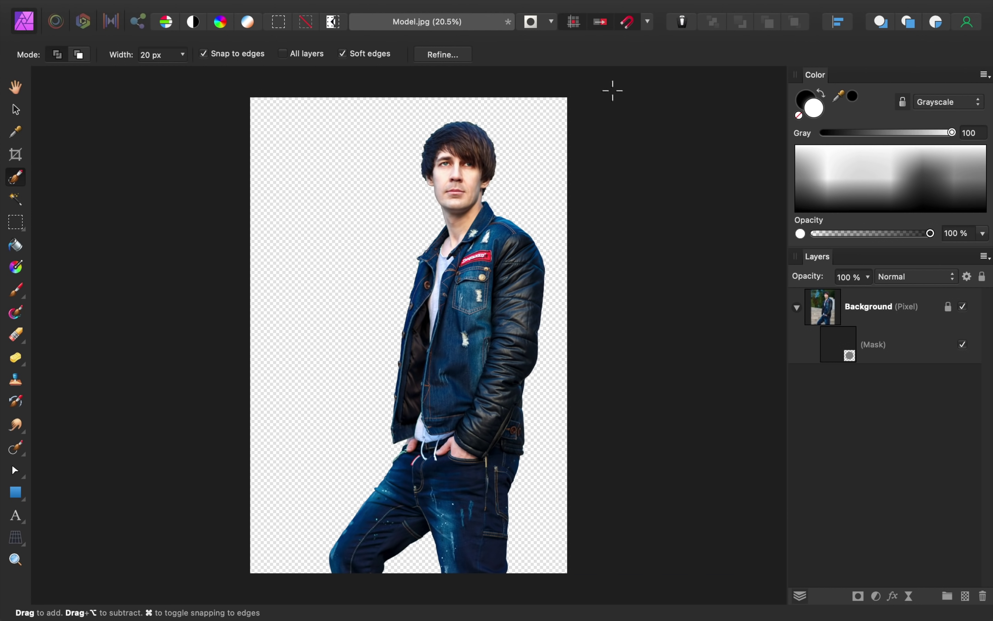
- Add a white Fill layer and move it beneath the masked Background layer
{"action": "mouse_move", "coordinate": [578, 2]}
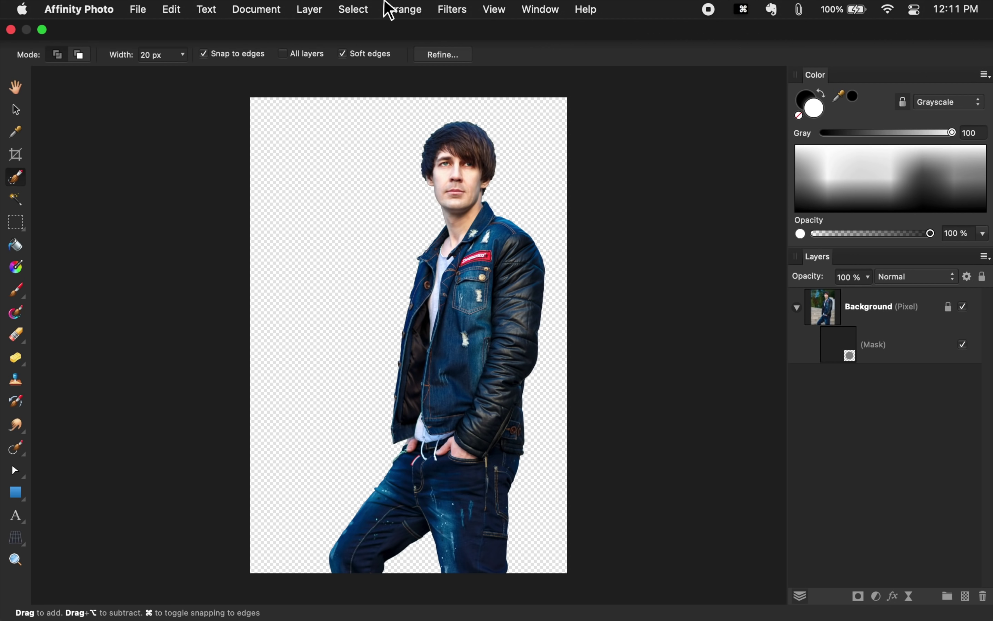
{"action": "left_click", "coordinate": [310, 9]}
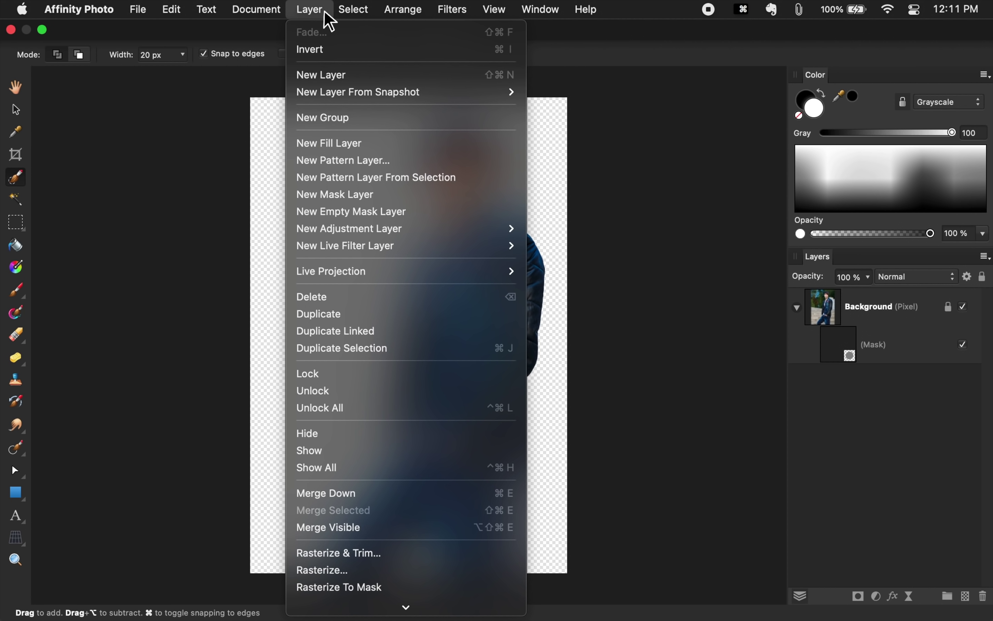
{"action": "left_click", "coordinate": [371, 144]}
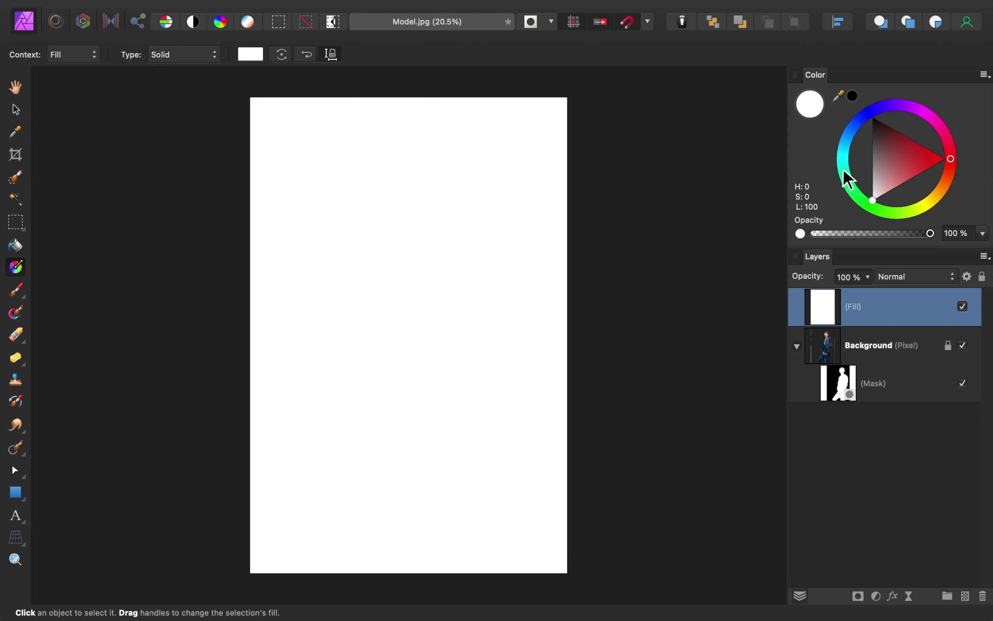
{"action": "mouse_move", "coordinate": [843, 170]}
{"action": "left_mouse_down"}
{"action": "mouse_move", "coordinate": [844, 144]}
{"action": "mouse_move", "coordinate": [887, 108]}
{"action": "mouse_move", "coordinate": [900, 137]}
{"action": "mouse_move", "coordinate": [987, 189]}
{"action": "left_mouse_up"}
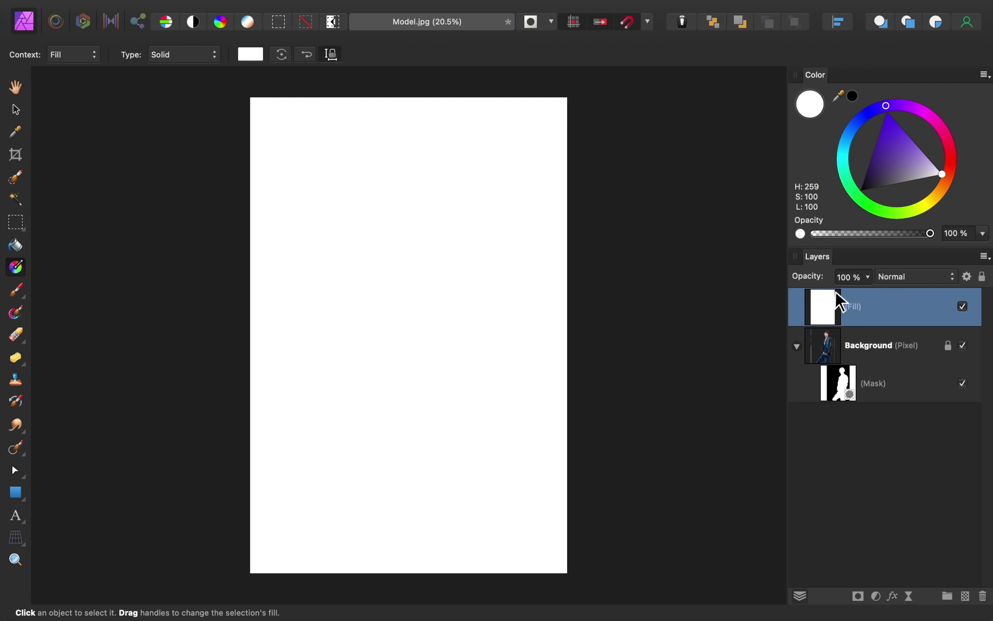
{"action": "left_click_drag", "start_coordinate": [825, 299], "coordinate": [801, 404]}
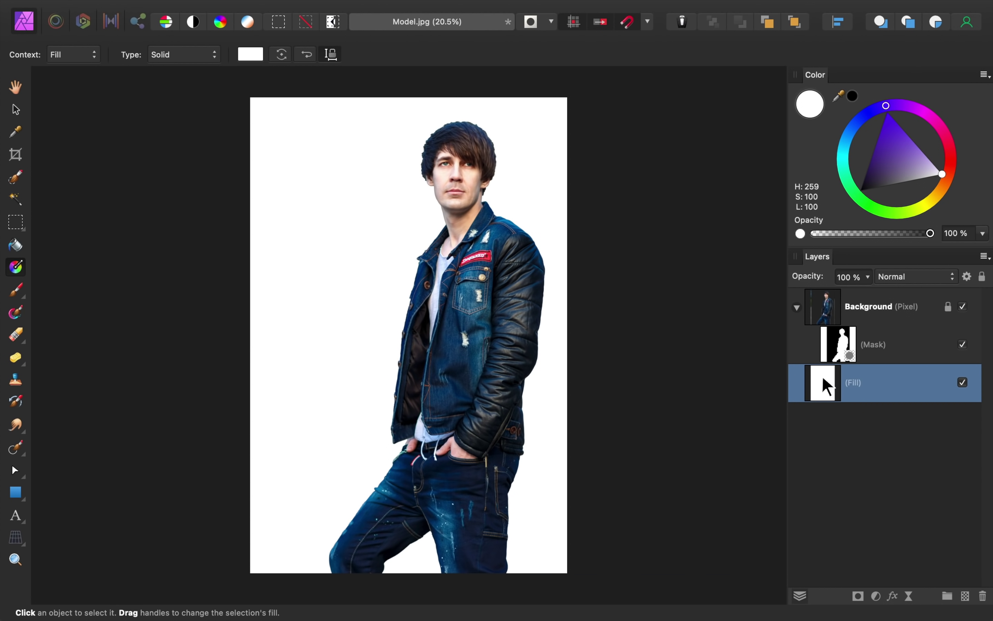
{"action": "left_click", "coordinate": [838, 354]}
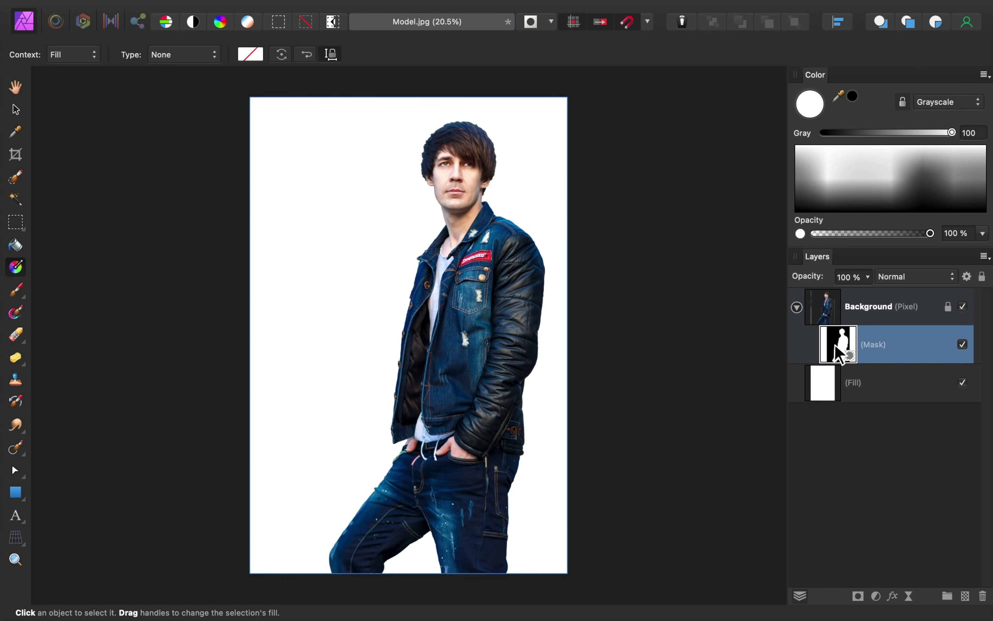
- Paint the hair edge back into the mask, toggling the mask to compare with the original
{"action": "key", "text": "b"}
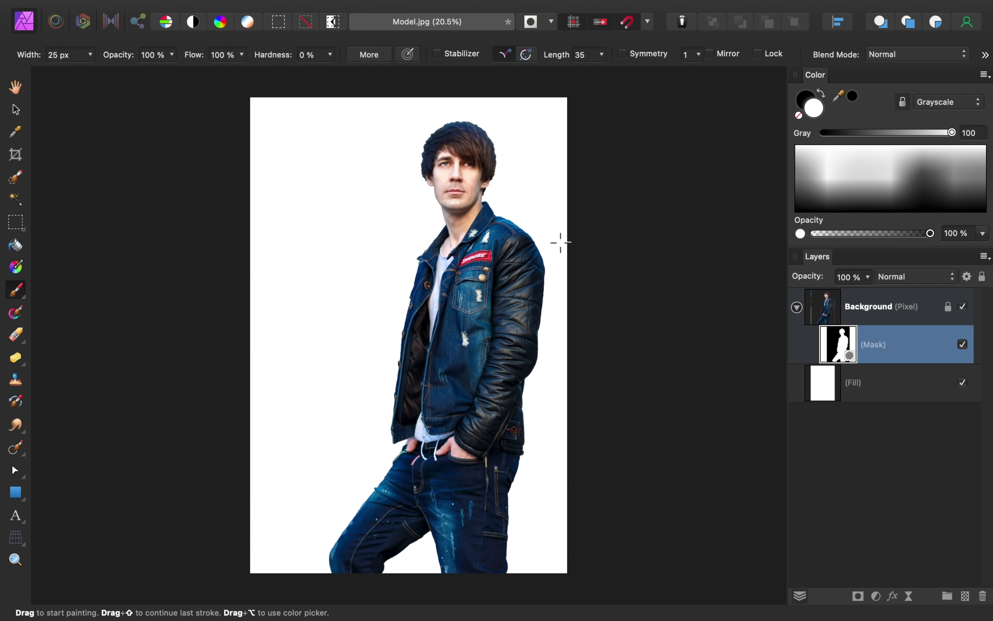
{"action": "scroll", "coordinate": [483, 169], "scroll_direction": "up", "scroll_amount": 1}
{"action": "scroll", "coordinate": [483, 168], "scroll_direction": "up", "scroll_amount": 10}
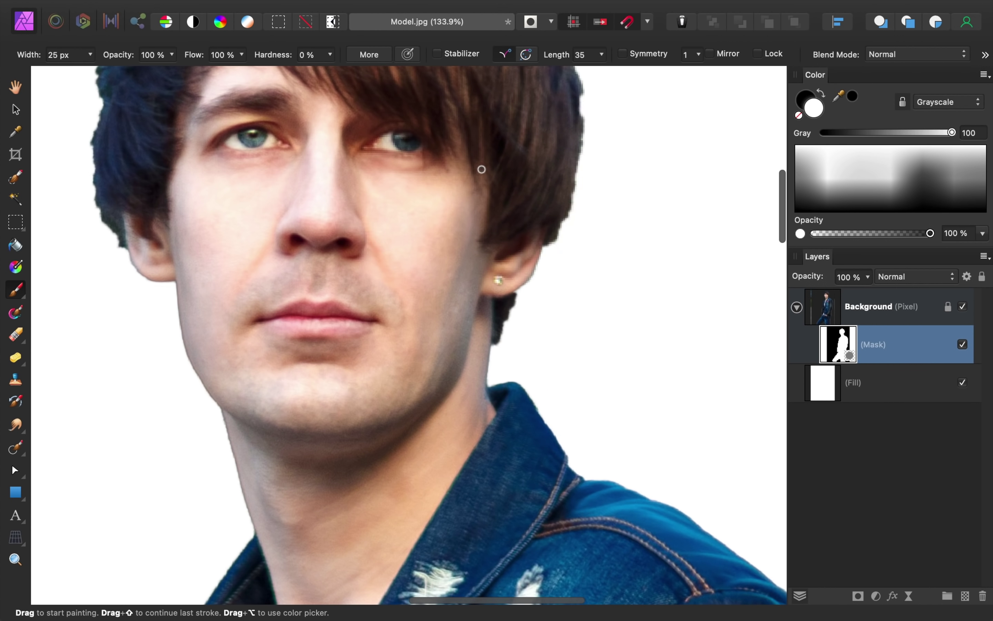
{"action": "scroll", "coordinate": [482, 169], "scroll_direction": "up", "scroll_amount": 1}
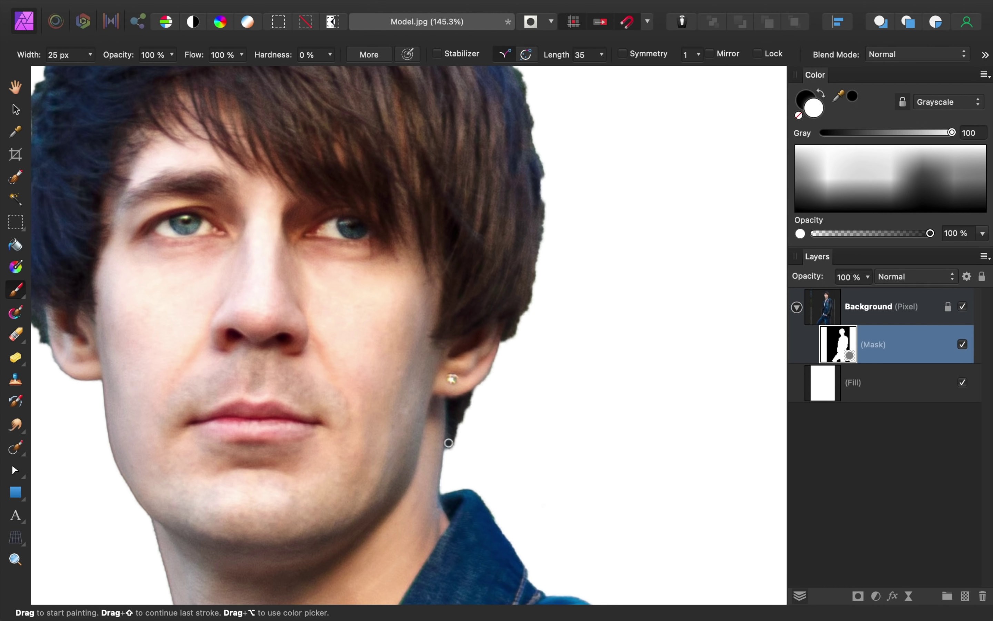
{"action": "mouse_move", "coordinate": [537, 183]}
{"action": "left_mouse_down"}
{"action": "mouse_move", "coordinate": [538, 174]}
{"action": "mouse_move", "coordinate": [539, 198]}
{"action": "left_mouse_up"}
{"action": "left_click", "coordinate": [962, 344]}
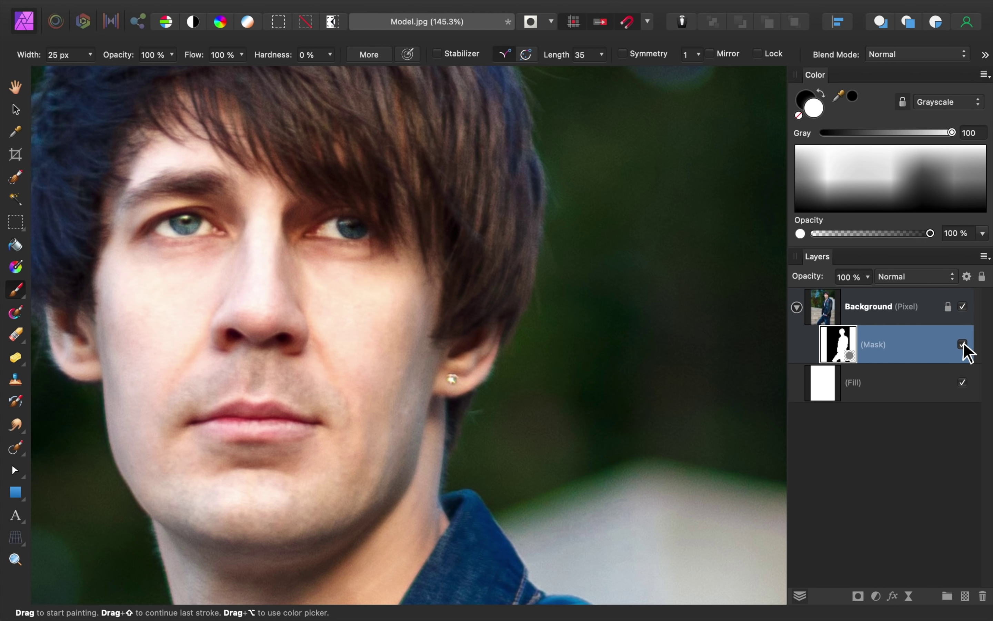
{"action": "left_click", "coordinate": [962, 344]}
{"action": "left_click", "coordinate": [963, 344]}
{"action": "left_click", "coordinate": [962, 344]}
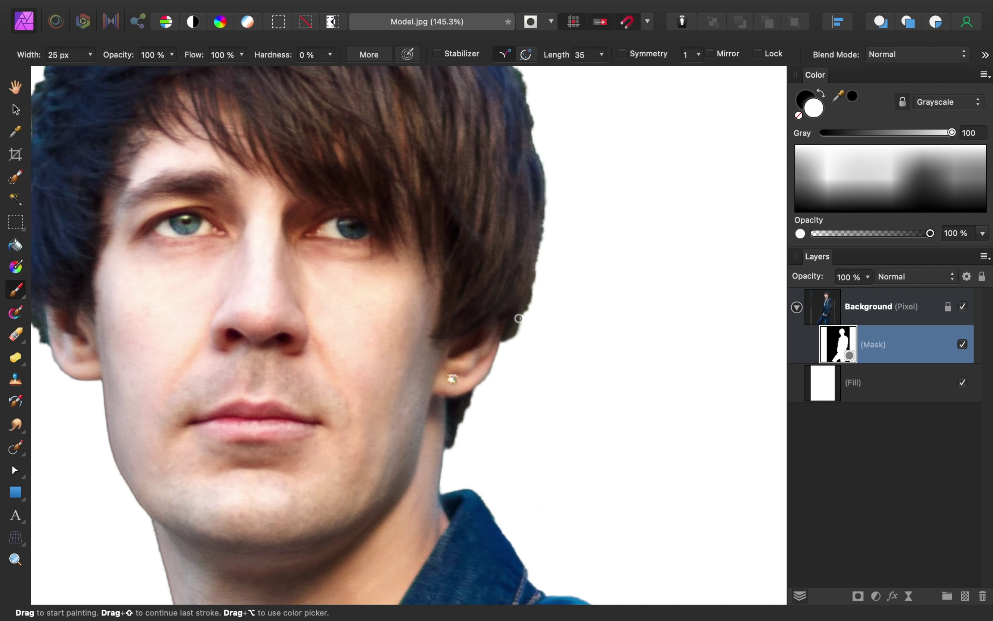
- Restore dark hair down the right edge, then paint black to hide the green fringe
{"action": "left_click_drag", "start_coordinate": [541, 178], "coordinate": [512, 330]}
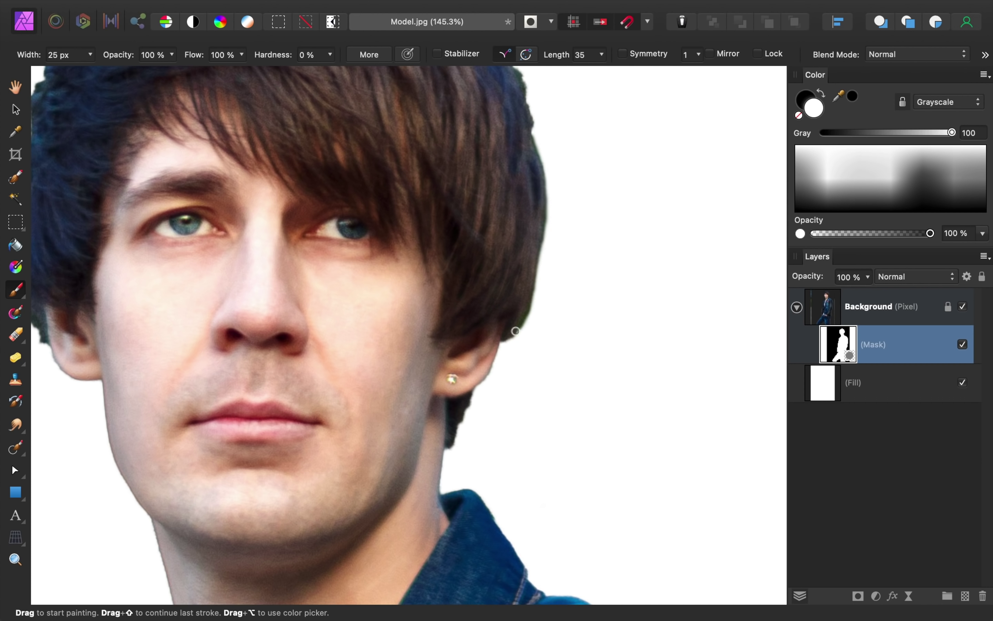
{"action": "mouse_move", "coordinate": [528, 119]}
{"action": "left_mouse_down"}
{"action": "mouse_move", "coordinate": [545, 196]}
{"action": "mouse_move", "coordinate": [536, 283]}
{"action": "mouse_move", "coordinate": [516, 328]}
{"action": "left_mouse_up"}
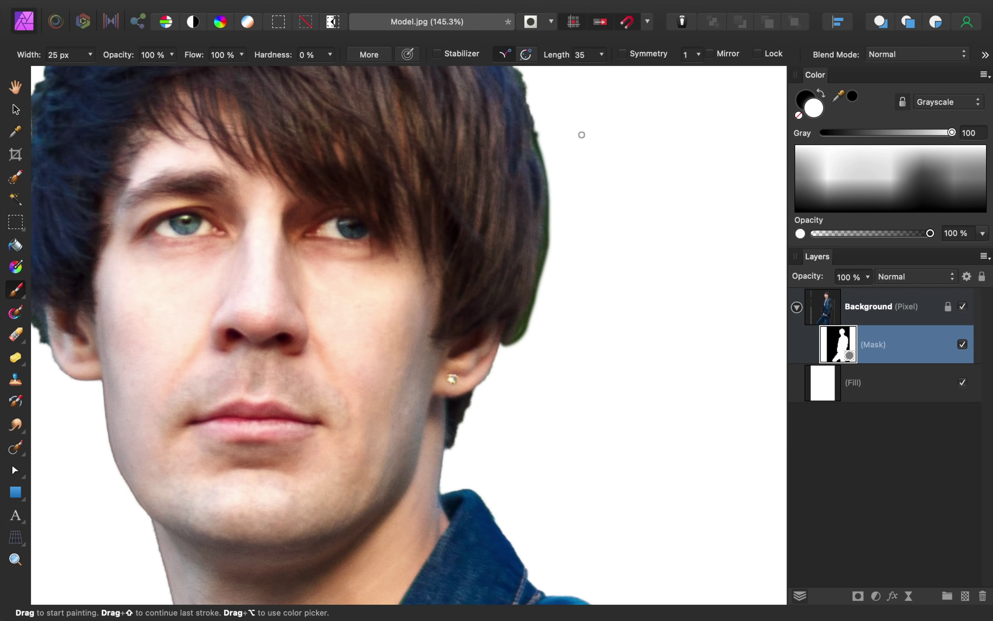
{"action": "left_click", "coordinate": [802, 101]}
{"action": "mouse_move", "coordinate": [501, 346]}
{"action": "left_mouse_down"}
{"action": "mouse_move", "coordinate": [518, 340]}
{"action": "mouse_move", "coordinate": [541, 255]}
{"action": "mouse_move", "coordinate": [548, 189]}
{"action": "mouse_move", "coordinate": [533, 110]}
{"action": "mouse_move", "coordinate": [550, 215]}
{"action": "mouse_move", "coordinate": [534, 299]}
{"action": "mouse_move", "coordinate": [509, 345]}
{"action": "left_mouse_up"}
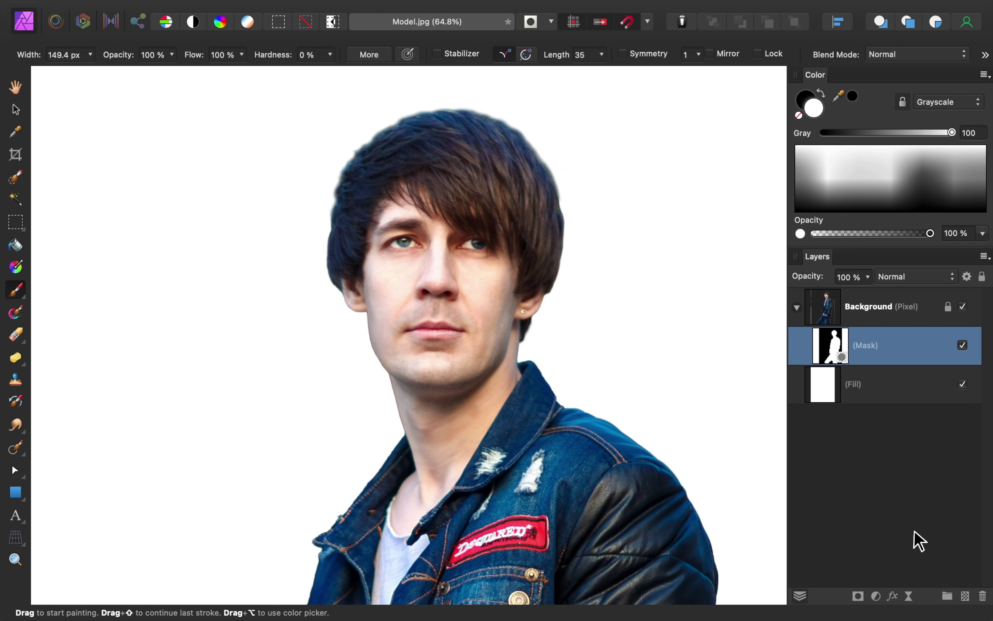
{"action": "left_click", "coordinate": [877, 598]}
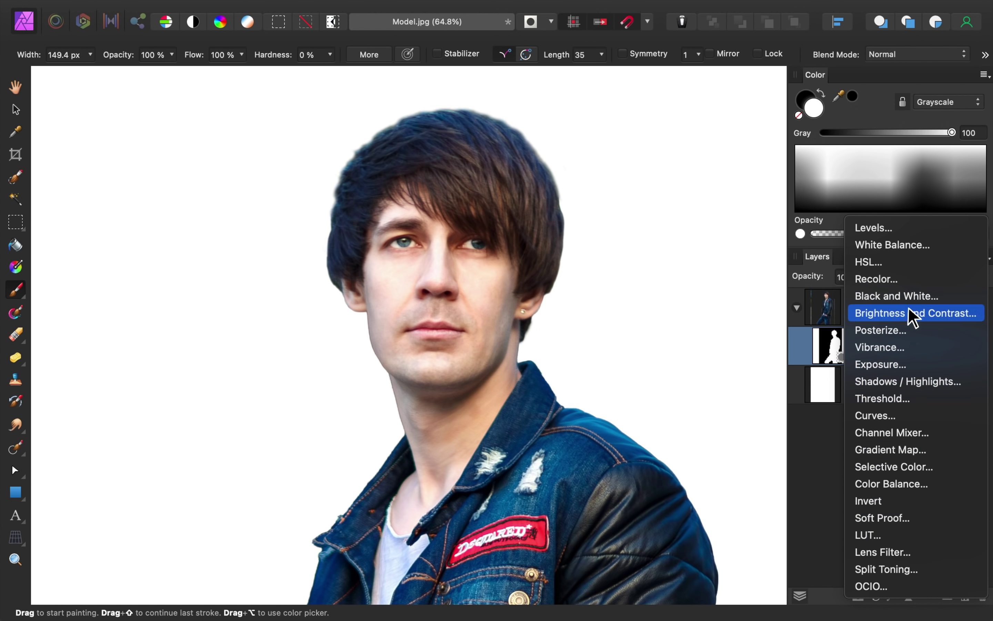
- Add an HSL Shift adjustment with a 92.8° hue shift and invert its mask
{"action": "left_click", "coordinate": [911, 271]}
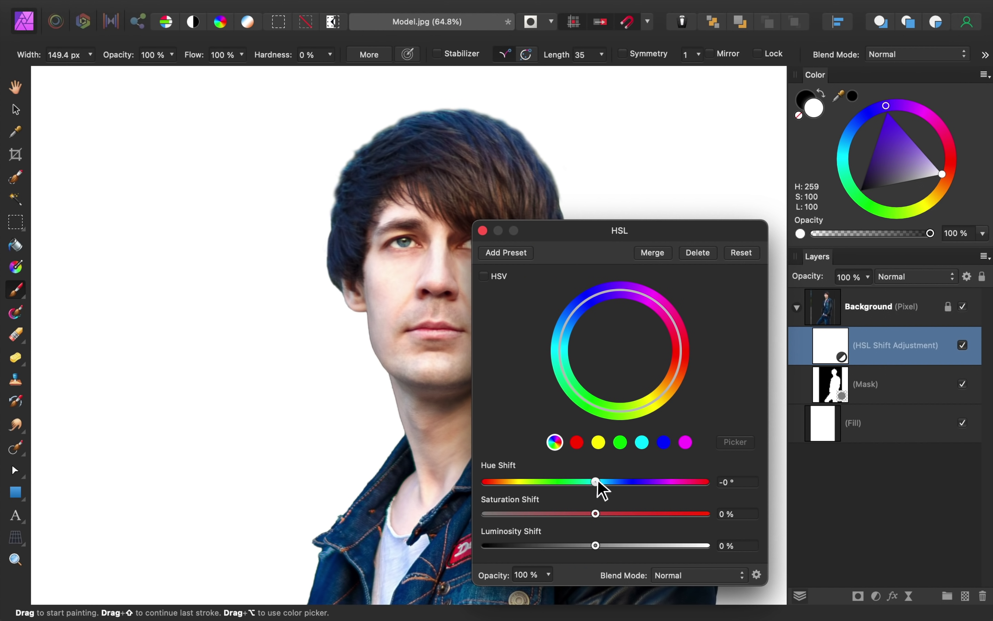
{"action": "left_click_drag", "start_coordinate": [596, 482], "coordinate": [653, 483]}
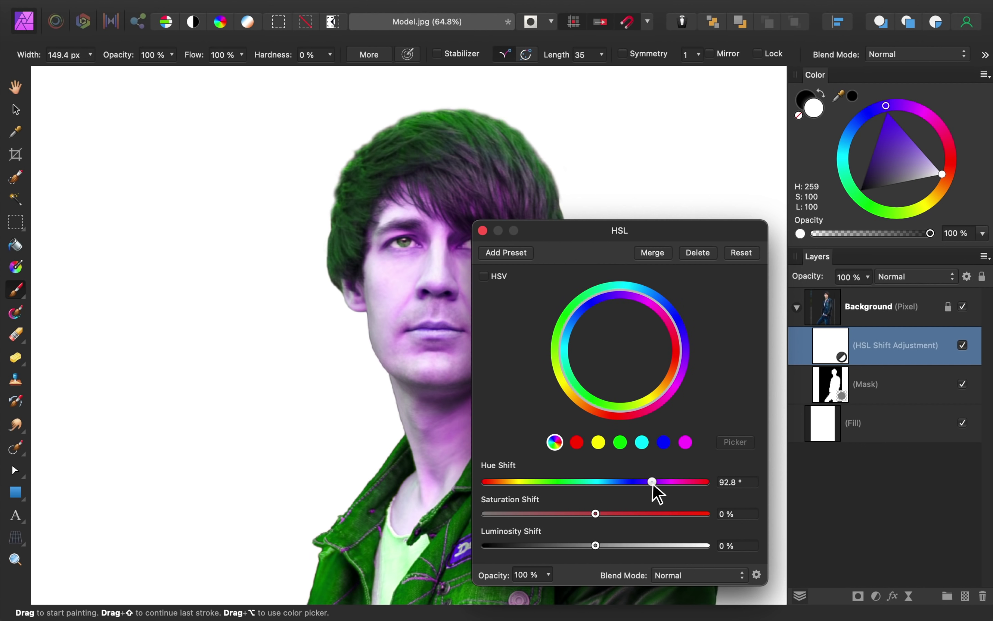
{"action": "left_click", "coordinate": [483, 231]}
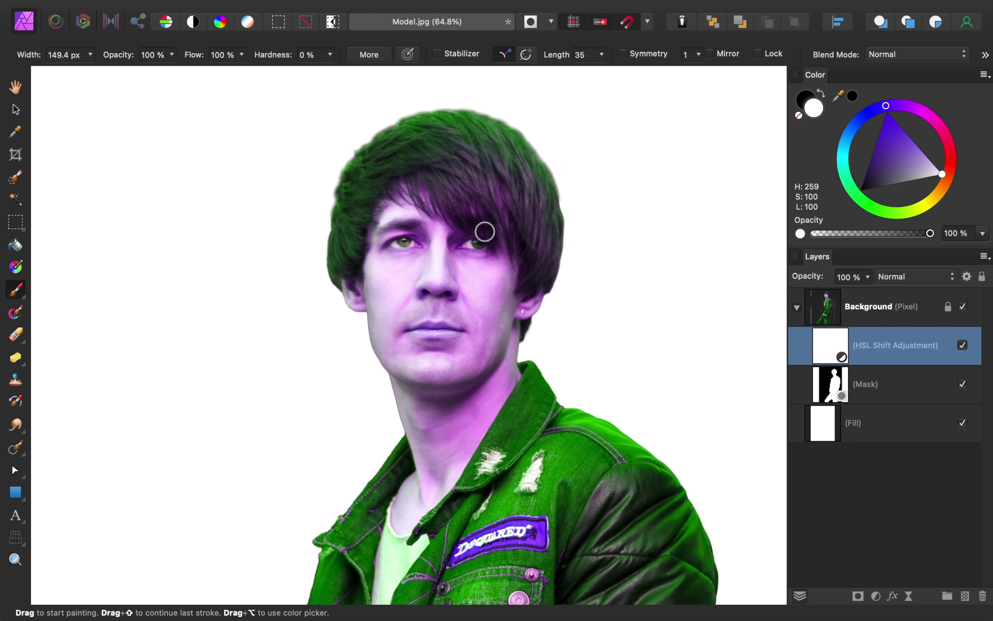
{"action": "key", "text": "super+i"}
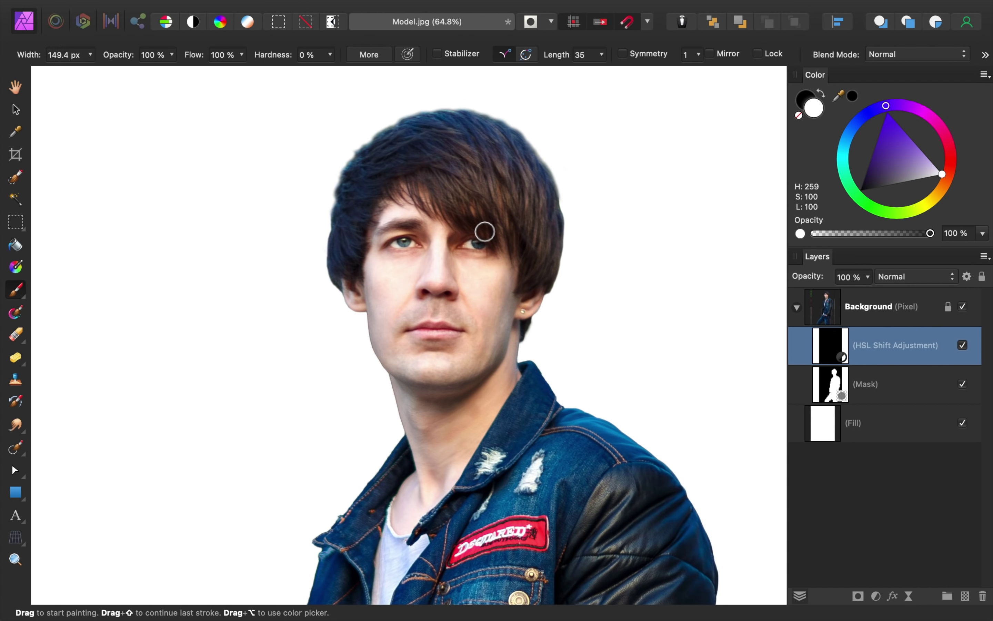
- With a ~300 px brush, paint the hue shift onto the hair crown and off the left forelock
{"action": "key", "text": "bracketright"}
{"action": "key", "text": "bracketright"}
{"action": "key", "text": "bracketright"}
{"action": "key", "text": "bracketright"}
{"action": "key", "text": "bracketright"}
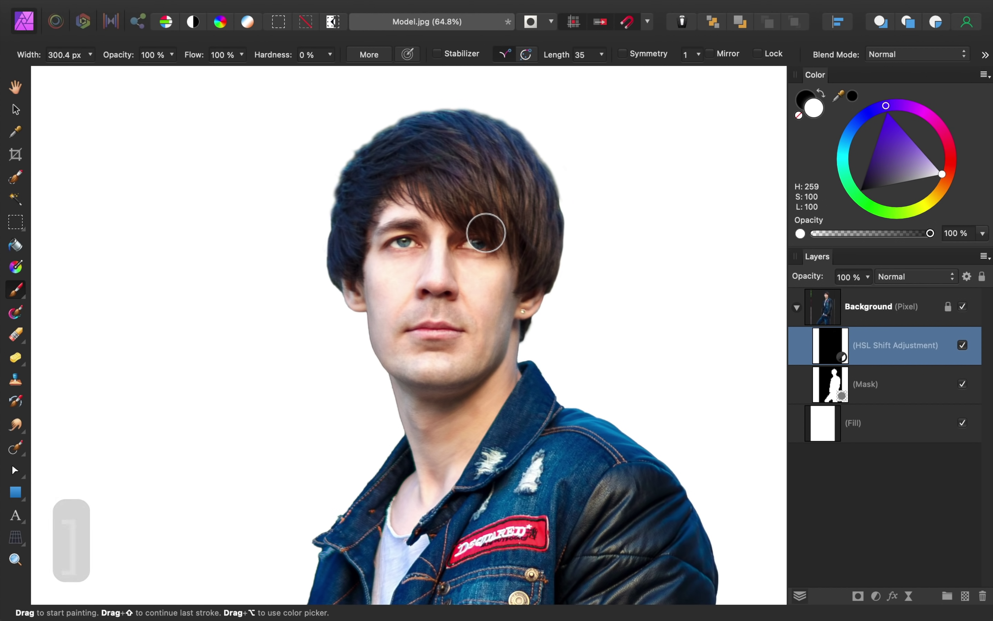
{"action": "left_click_drag", "start_coordinate": [445, 228], "coordinate": [426, 227]}
{"action": "key", "text": "super+z"}
{"action": "mouse_move", "coordinate": [361, 204]}
{"action": "left_mouse_down"}
{"action": "mouse_move", "coordinate": [341, 235]}
{"action": "mouse_move", "coordinate": [361, 169]}
{"action": "mouse_move", "coordinate": [358, 181]}
{"action": "mouse_move", "coordinate": [442, 128]}
{"action": "mouse_move", "coordinate": [473, 124]}
{"action": "mouse_move", "coordinate": [546, 187]}
{"action": "mouse_move", "coordinate": [555, 267]}
{"action": "mouse_move", "coordinate": [535, 193]}
{"action": "mouse_move", "coordinate": [482, 137]}
{"action": "mouse_move", "coordinate": [458, 127]}
{"action": "left_mouse_up"}
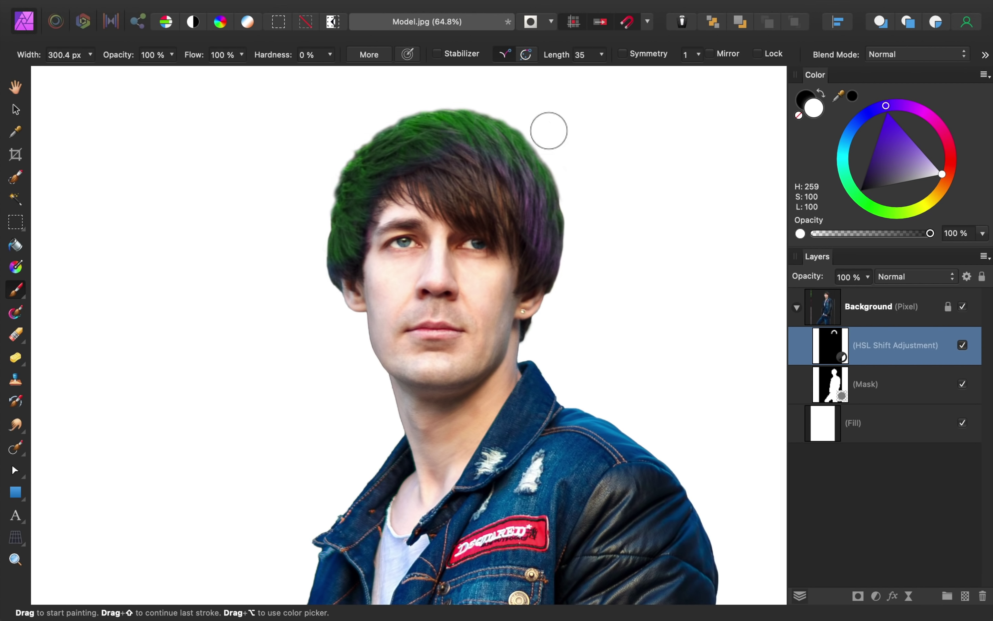
{"action": "left_click", "coordinate": [800, 102]}
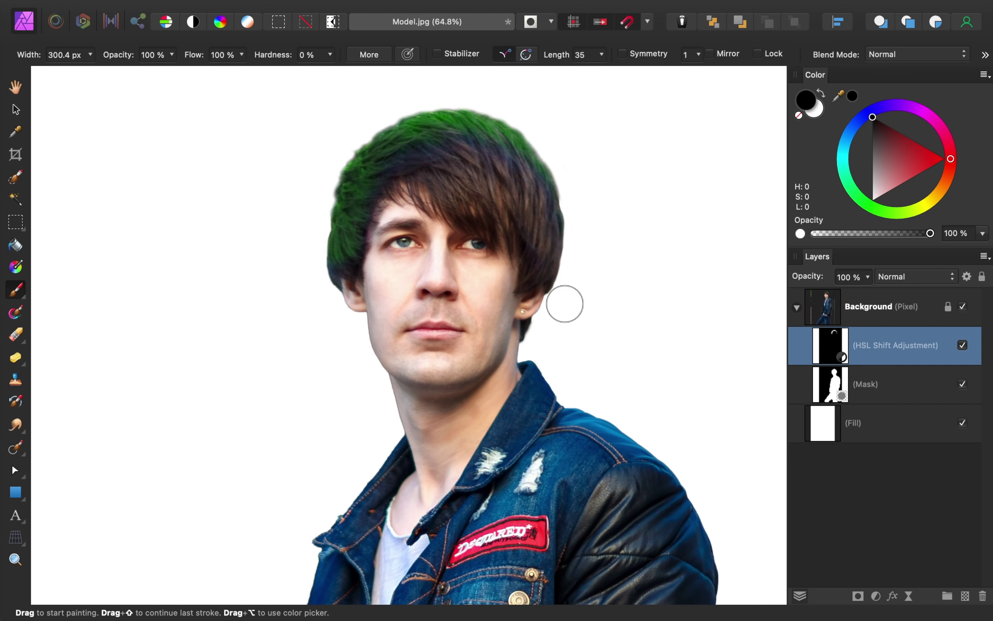
{"action": "left_click", "coordinate": [806, 112]}
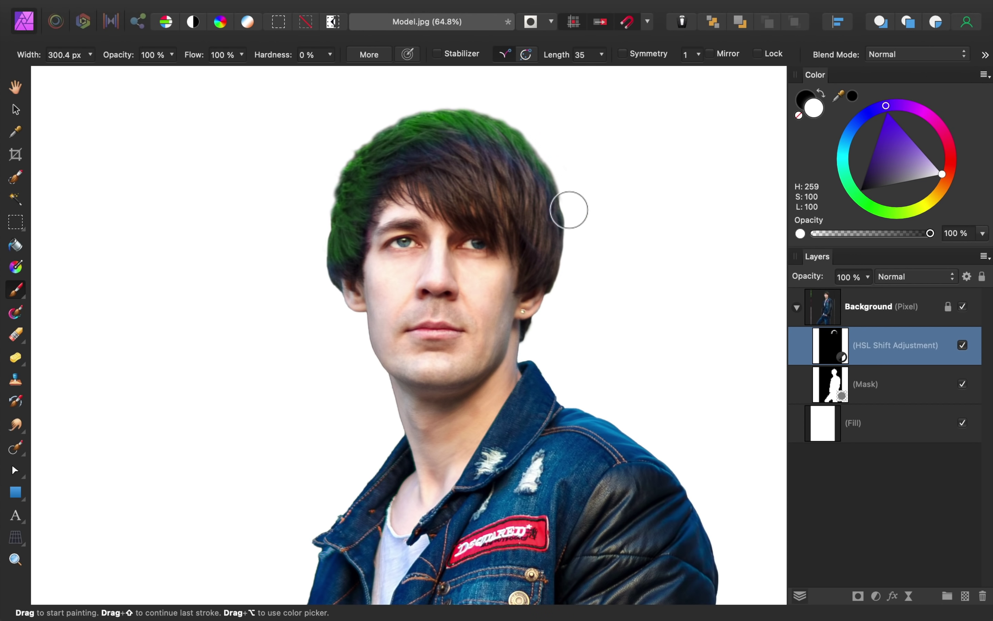
{"action": "mouse_move", "coordinate": [568, 210]}
{"action": "left_mouse_down"}
{"action": "mouse_move", "coordinate": [506, 139]}
{"action": "mouse_move", "coordinate": [436, 138]}
{"action": "mouse_move", "coordinate": [387, 162]}
{"action": "mouse_move", "coordinate": [427, 152]}
{"action": "mouse_move", "coordinate": [366, 189]}
{"action": "mouse_move", "coordinate": [329, 278]}
{"action": "mouse_move", "coordinate": [330, 260]}
{"action": "mouse_move", "coordinate": [397, 163]}
{"action": "left_mouse_up"}
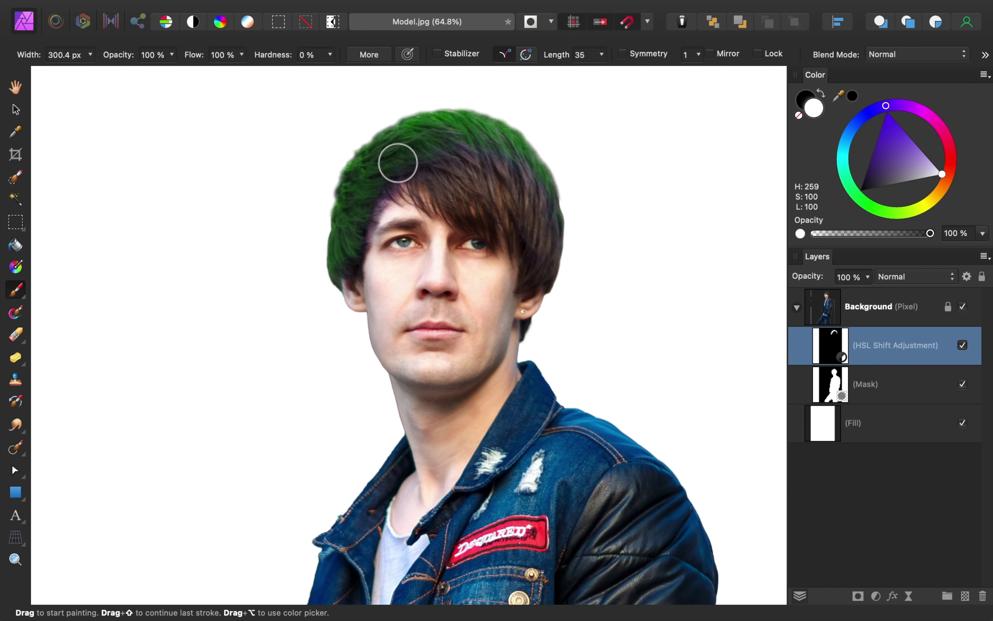
{"action": "key", "text": "x"}
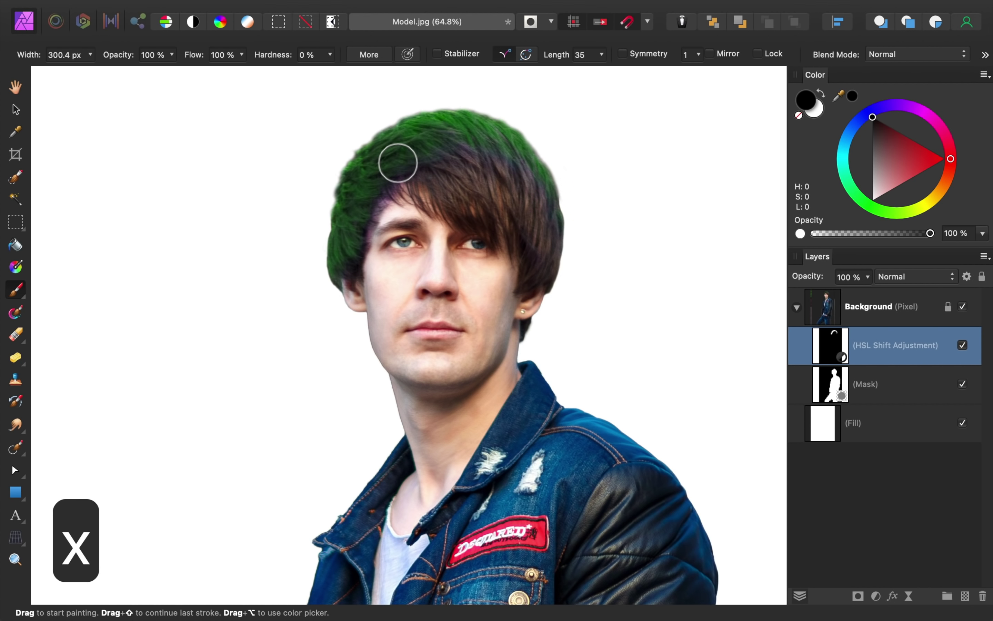
{"action": "mouse_move", "coordinate": [396, 159]}
{"action": "left_mouse_down"}
{"action": "mouse_move", "coordinate": [406, 205]}
{"action": "mouse_move", "coordinate": [390, 244]}
{"action": "mouse_move", "coordinate": [417, 195]}
{"action": "mouse_move", "coordinate": [381, 266]}
{"action": "left_mouse_up"}
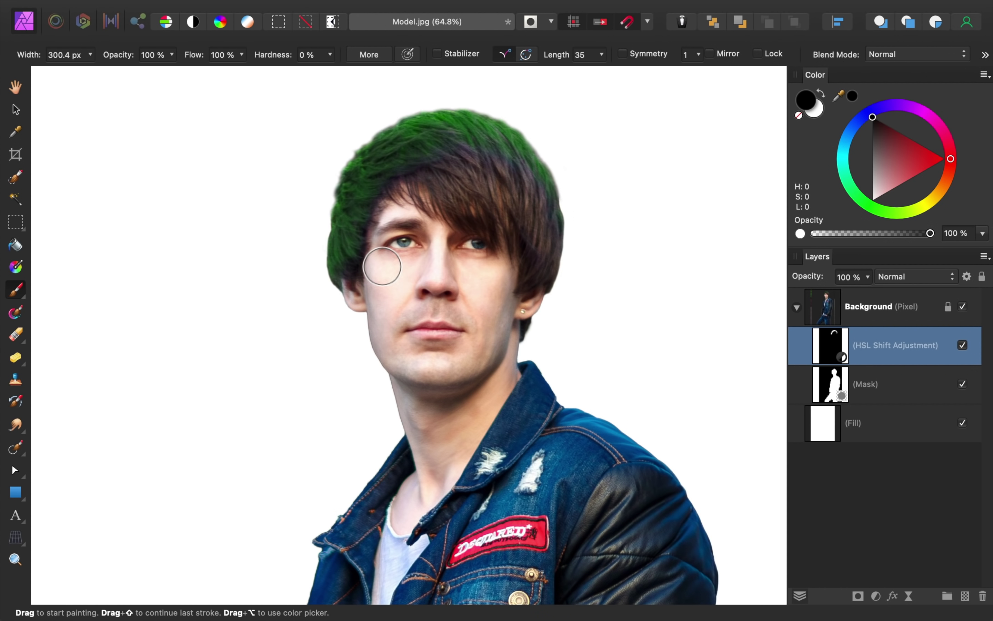
- Change the hair HSL Shift to -172.8° hue and -74% saturation
{"action": "double_click", "coordinate": [833, 354]}
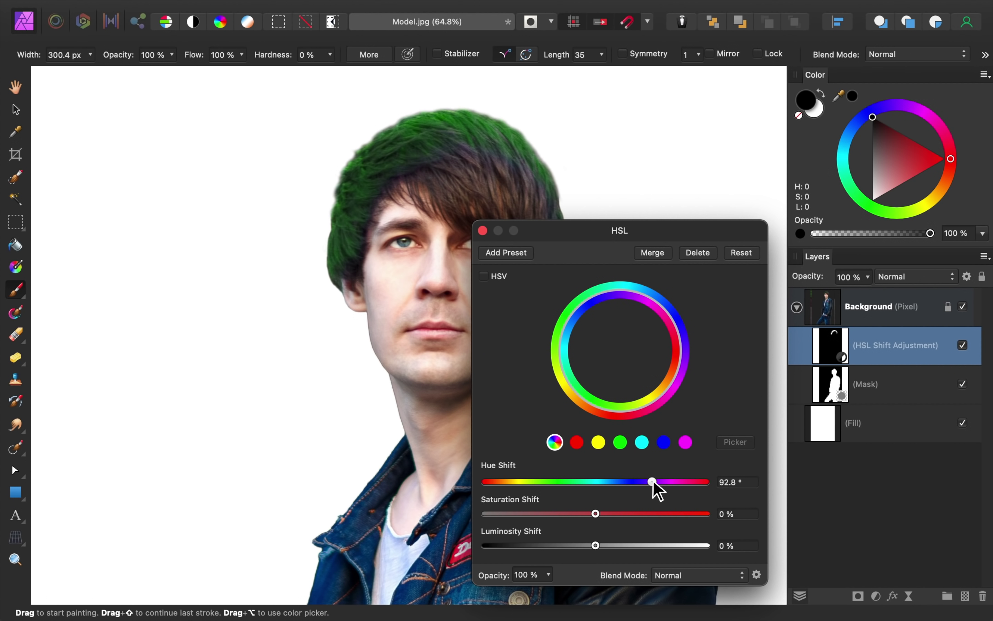
{"action": "left_click_drag", "start_coordinate": [653, 482], "coordinate": [490, 482]}
{"action": "left_click_drag", "start_coordinate": [596, 513], "coordinate": [514, 514]}
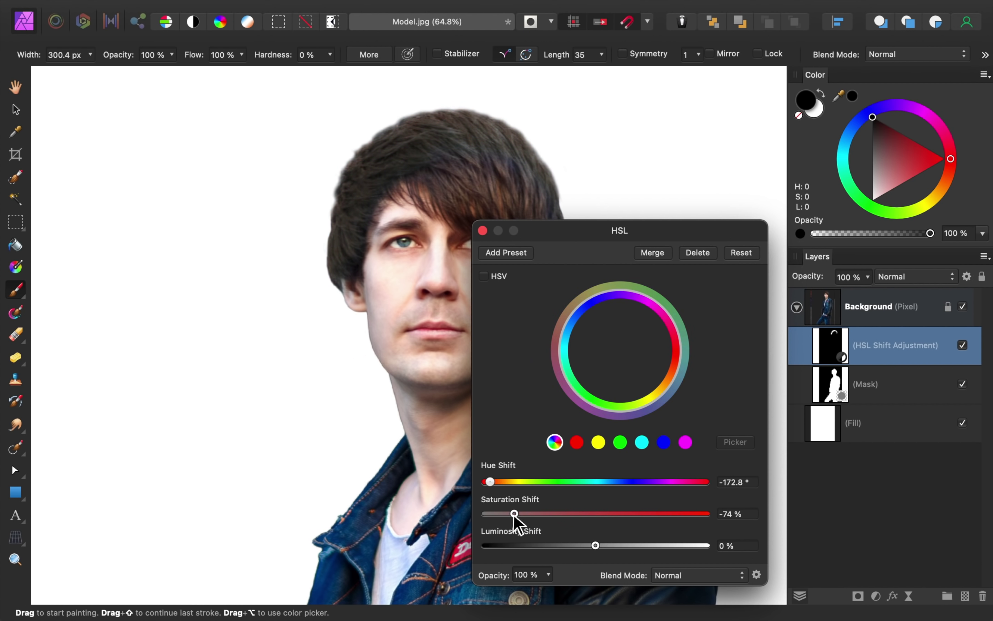
{"action": "left_click", "coordinate": [483, 231]}
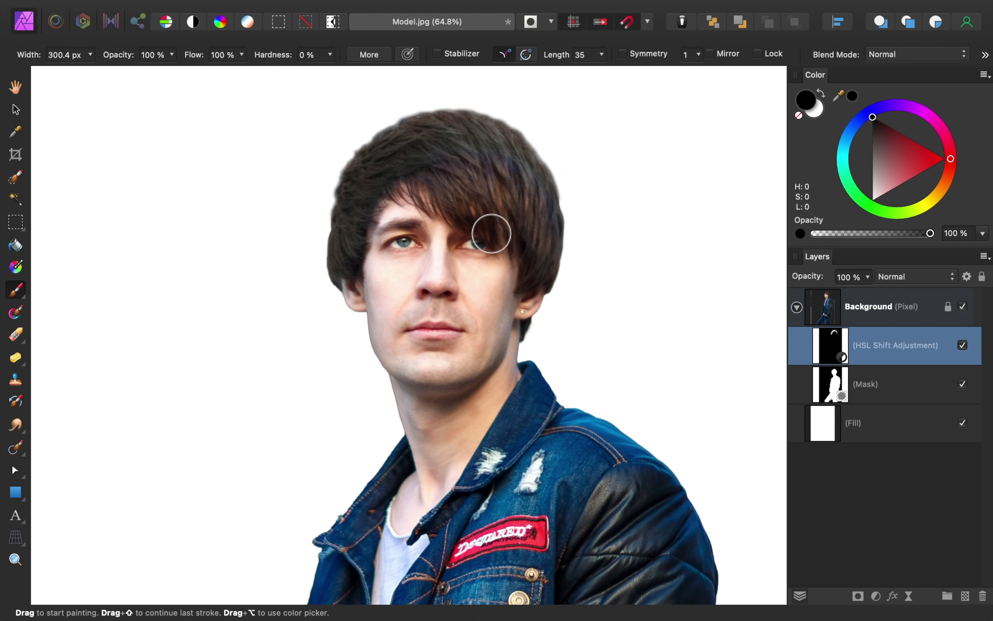
- Toggle the hair adjustment's visibility to compare before and after
{"action": "left_click", "coordinate": [961, 344]}
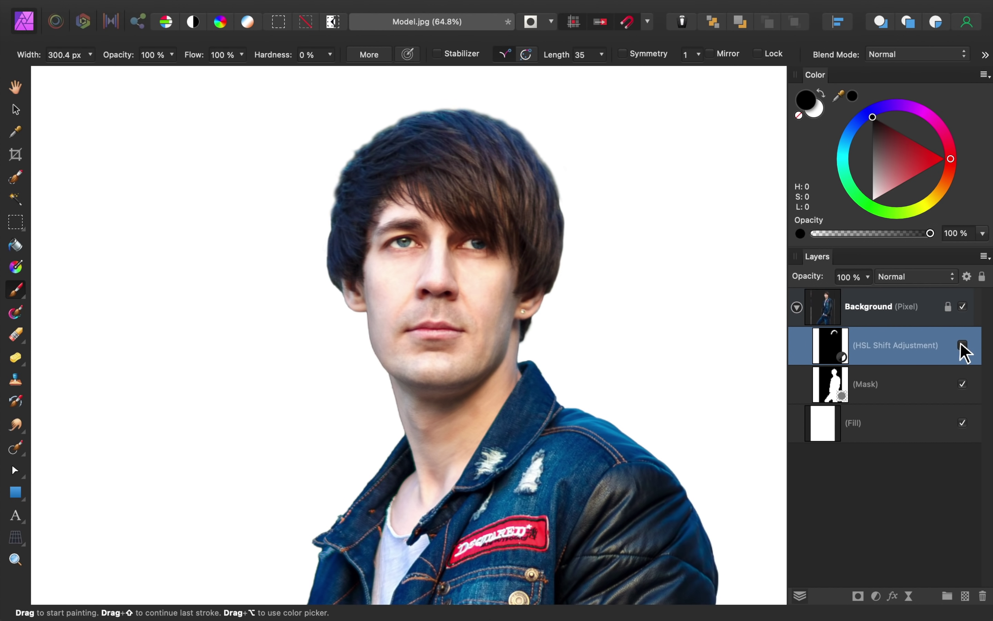
{"action": "left_click", "coordinate": [961, 344]}
{"action": "left_click", "coordinate": [961, 345]}
{"action": "left_click", "coordinate": [961, 344]}
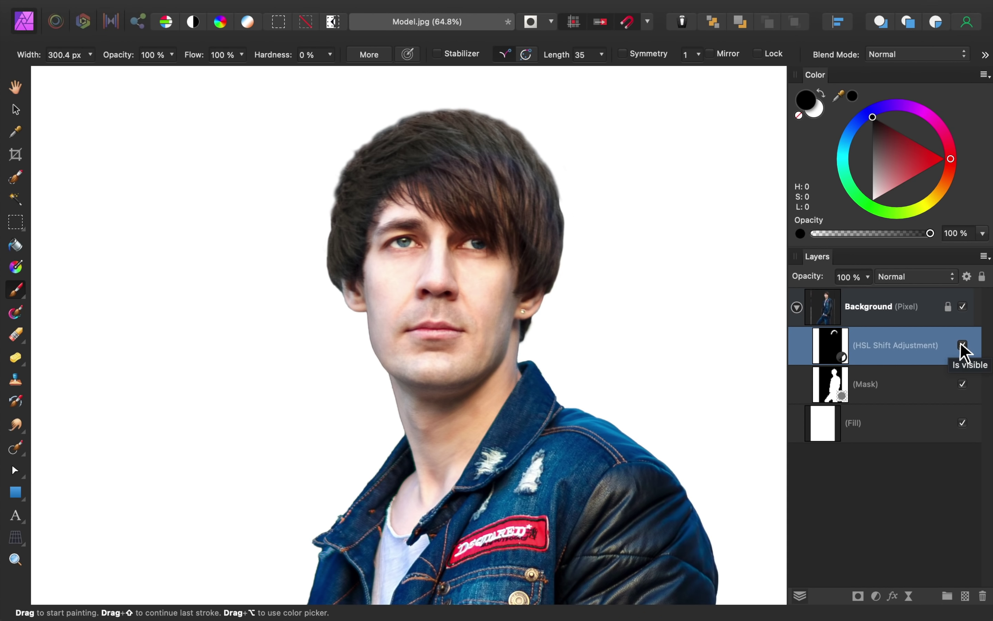
{"action": "key", "text": "super+0"}
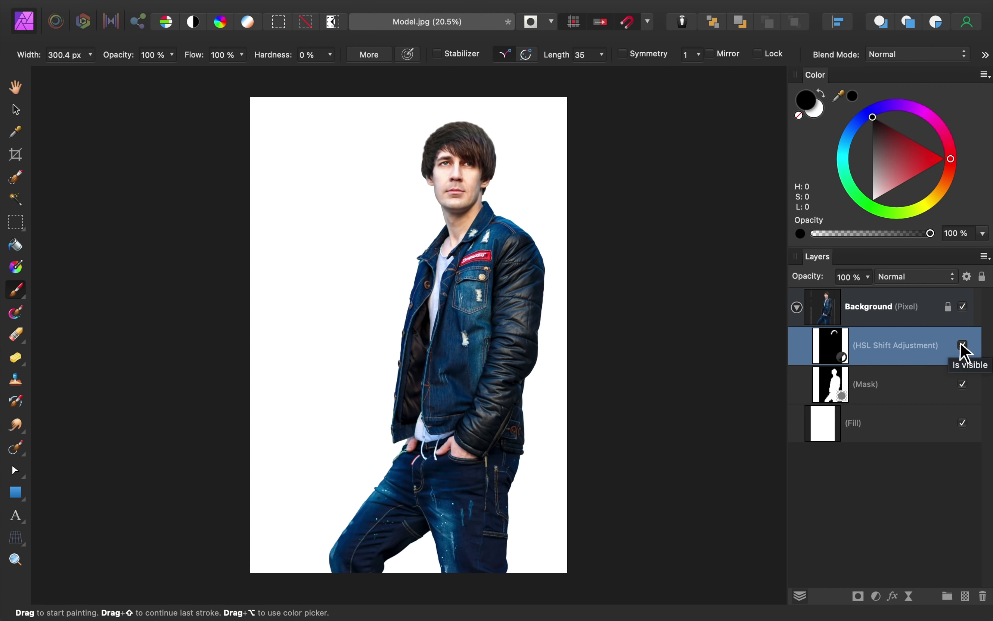
- Crop outward to enlarge the canvas to 6363 × 6470 px, adding space above and left
{"action": "key", "text": "c"}
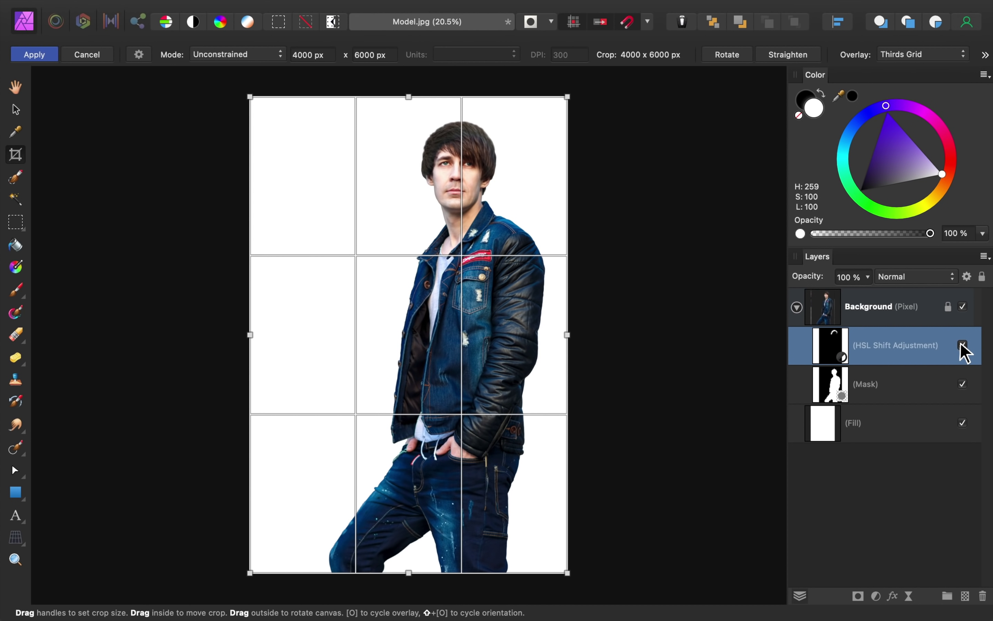
{"action": "scroll", "coordinate": [648, 282], "scroll_direction": "down", "scroll_amount": 2}
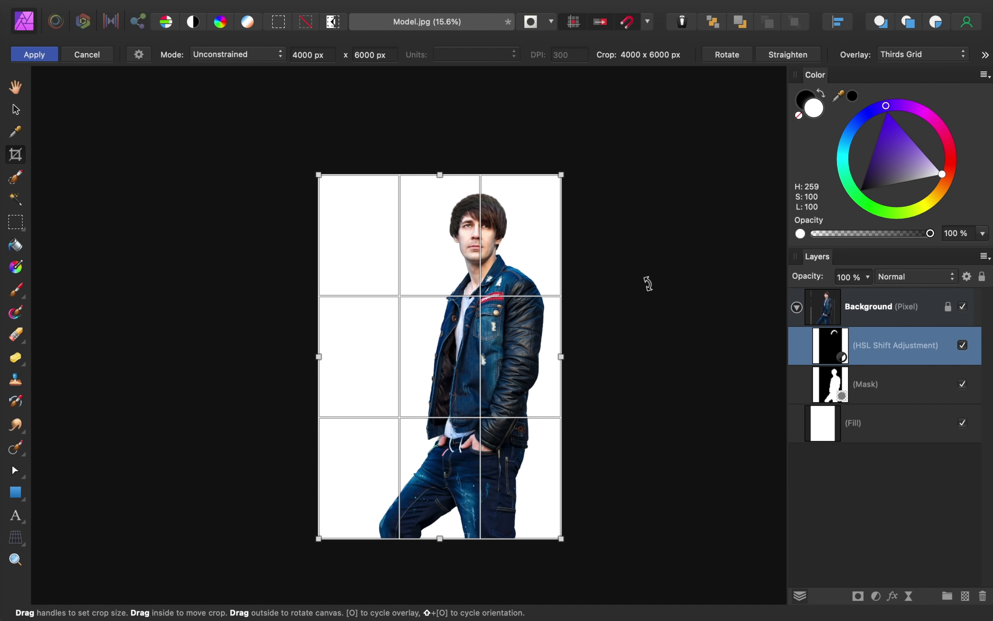
{"action": "left_click_drag", "start_coordinate": [319, 176], "coordinate": [285, 150]}
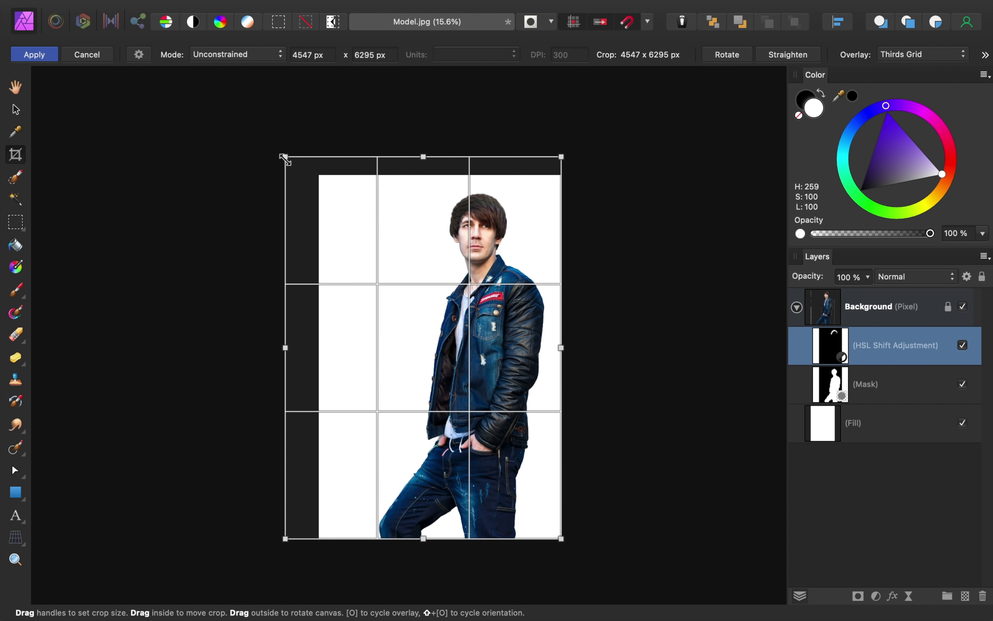
{"action": "left_click_drag", "start_coordinate": [561, 150], "coordinate": [669, 144]}
{"action": "key", "text": "Return"}
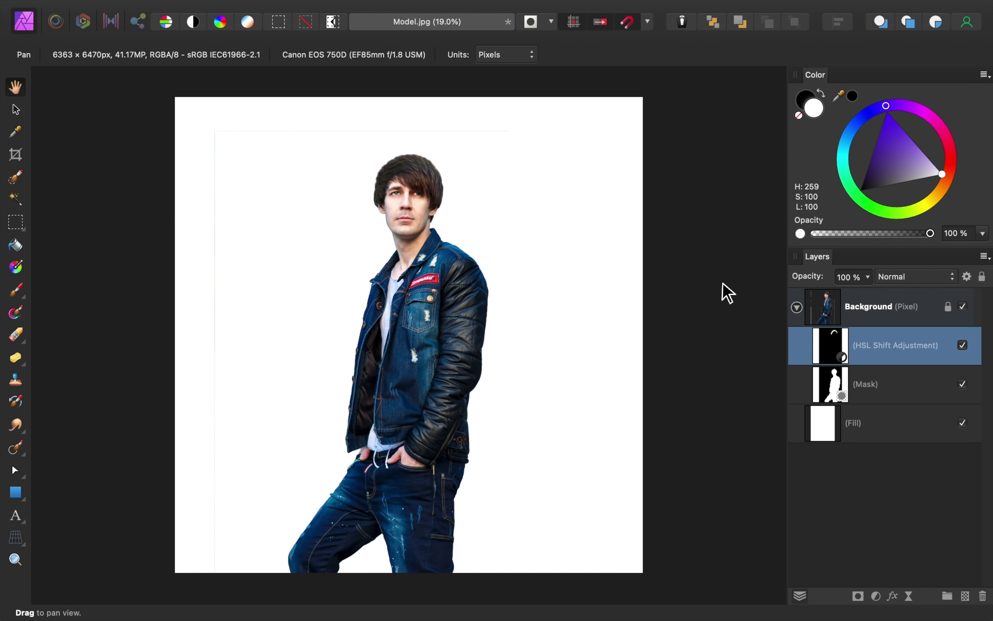
- Paint black on the model's mask to erase the faint original-photo edge lines, then fit to window
{"action": "left_click", "coordinate": [833, 381]}
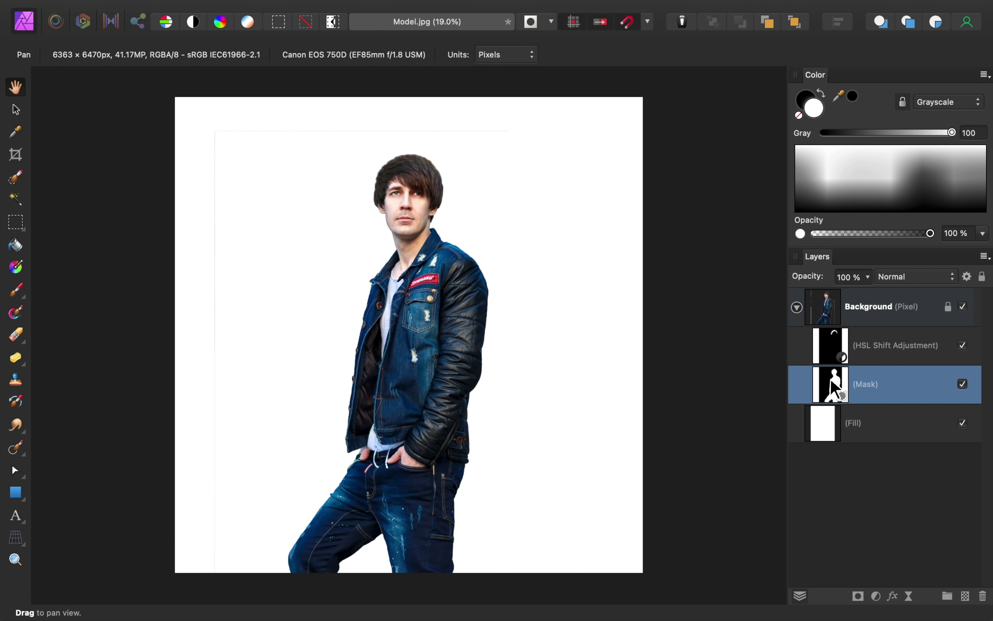
{"action": "key", "text": "b"}
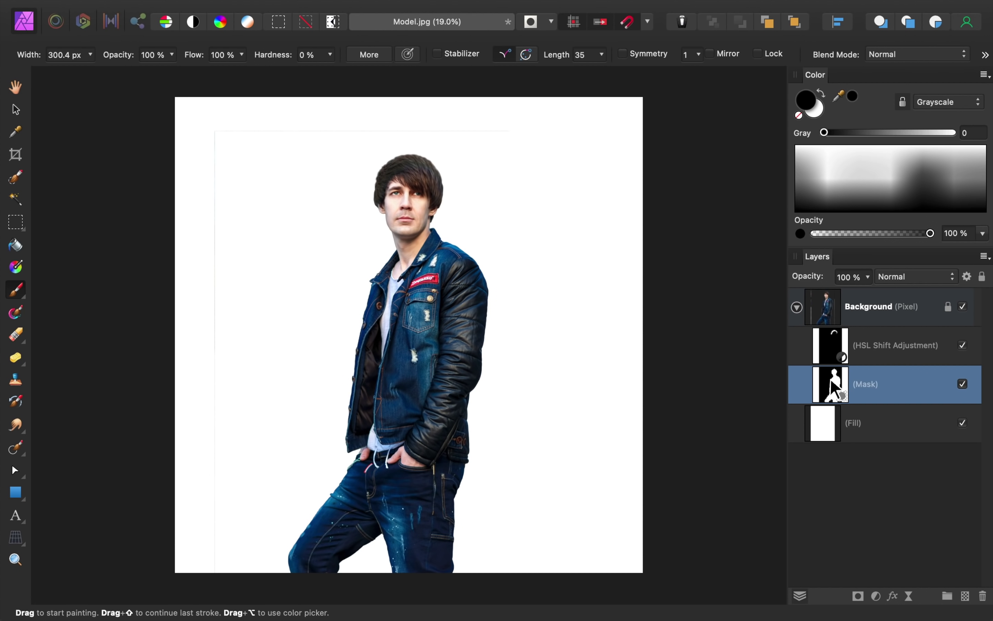
{"action": "scroll", "coordinate": [507, 131], "scroll_direction": "up", "scroll_amount": 3}
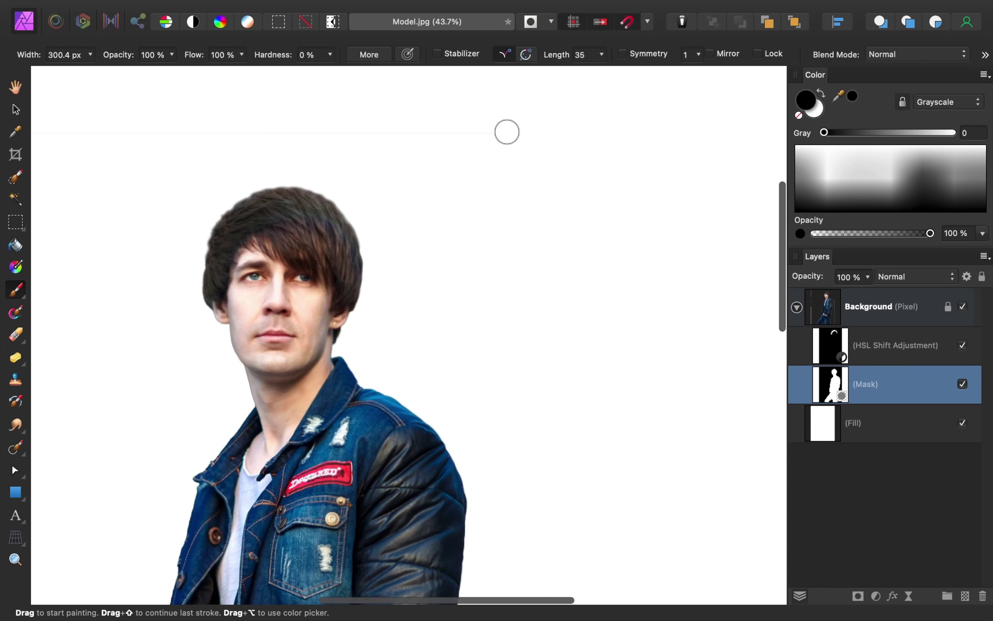
{"action": "scroll", "coordinate": [240, 142], "scroll_direction": "right", "scroll_amount": 5}
{"action": "scroll", "coordinate": [239, 142], "scroll_direction": "up", "scroll_amount": 1}
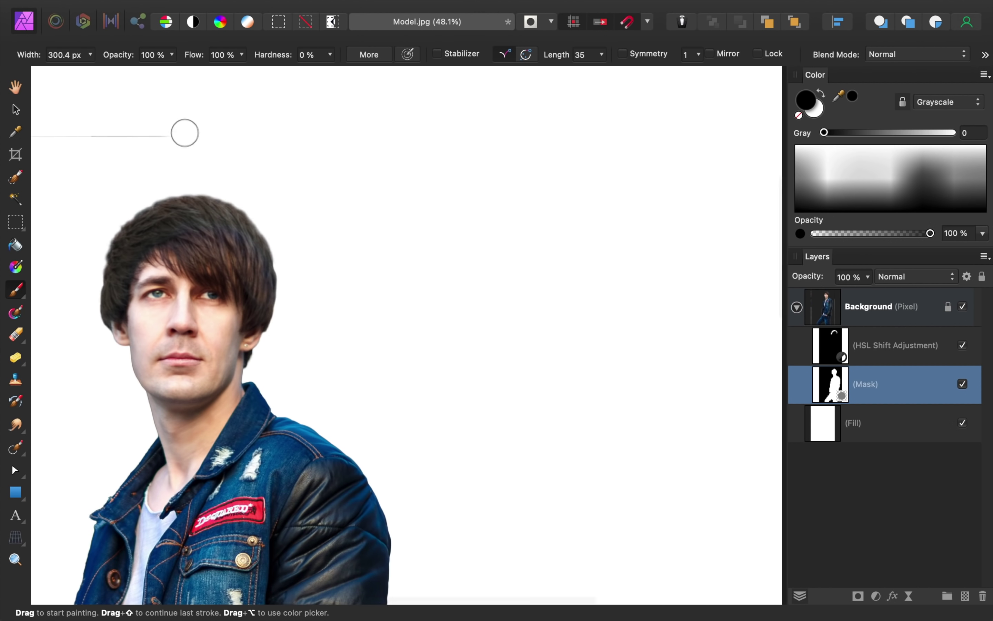
{"action": "scroll", "coordinate": [115, 138], "scroll_direction": "left", "scroll_amount": 10}
{"action": "scroll", "coordinate": [115, 137], "scroll_direction": "up", "scroll_amount": 2}
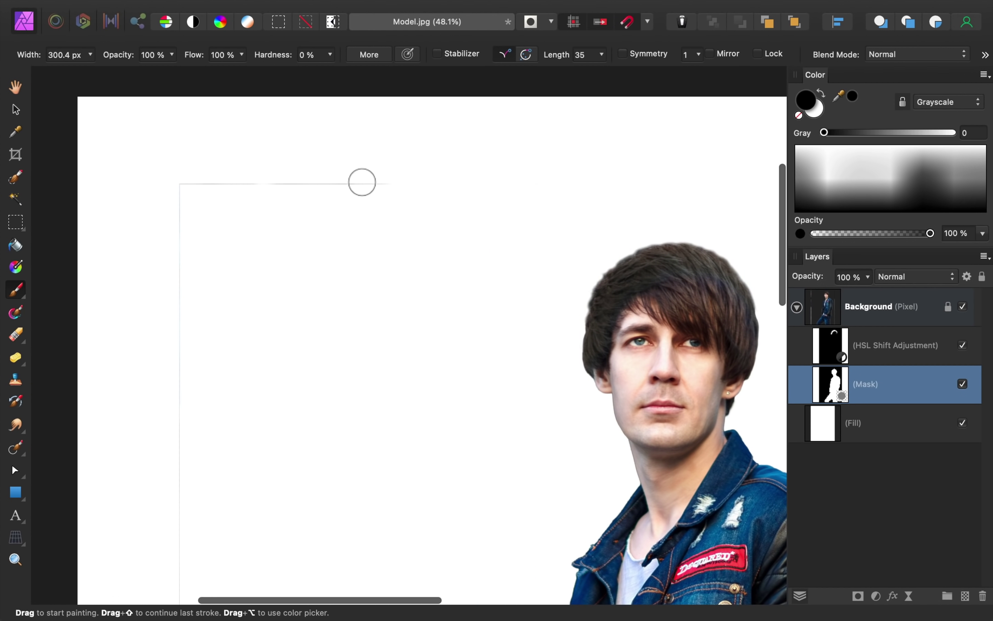
{"action": "scroll", "coordinate": [183, 271], "scroll_direction": "down", "scroll_amount": 5}
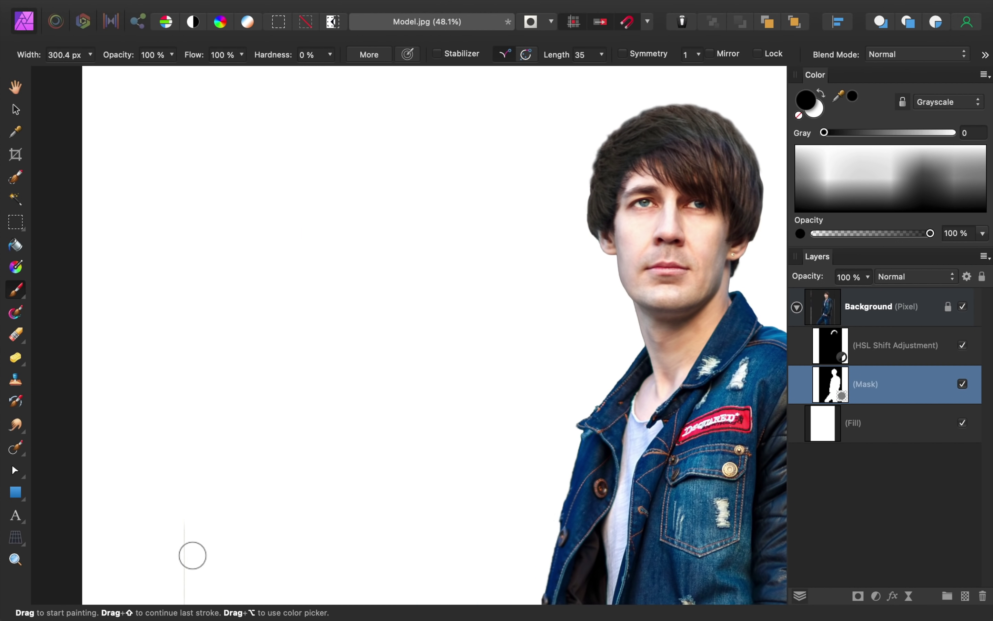
{"action": "scroll", "coordinate": [195, 344], "scroll_direction": "down", "scroll_amount": 5}
{"action": "scroll", "coordinate": [197, 481], "scroll_direction": "down", "scroll_amount": 5}
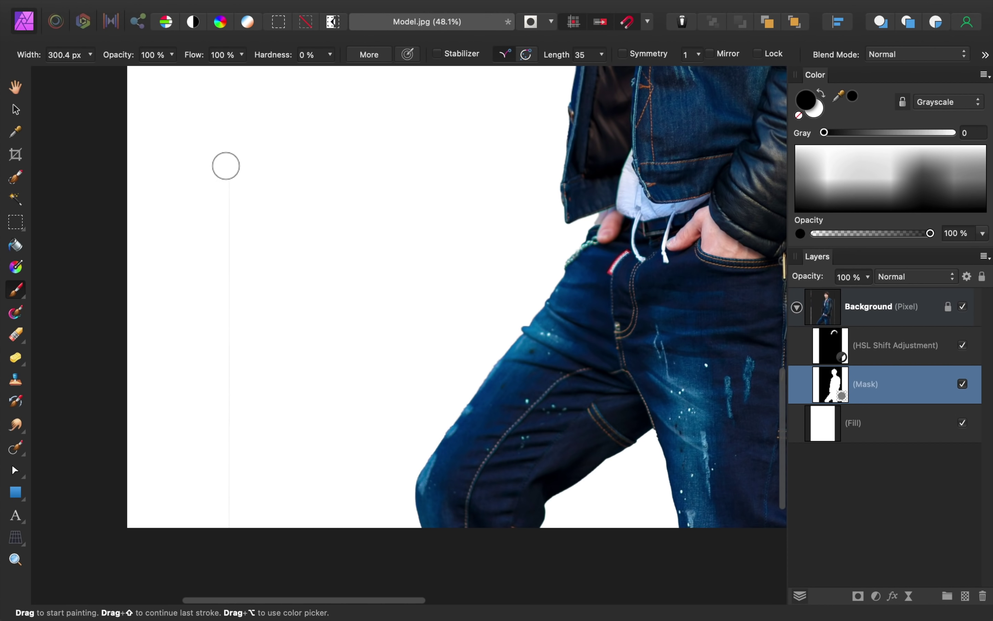
{"action": "key", "text": "super+0"}
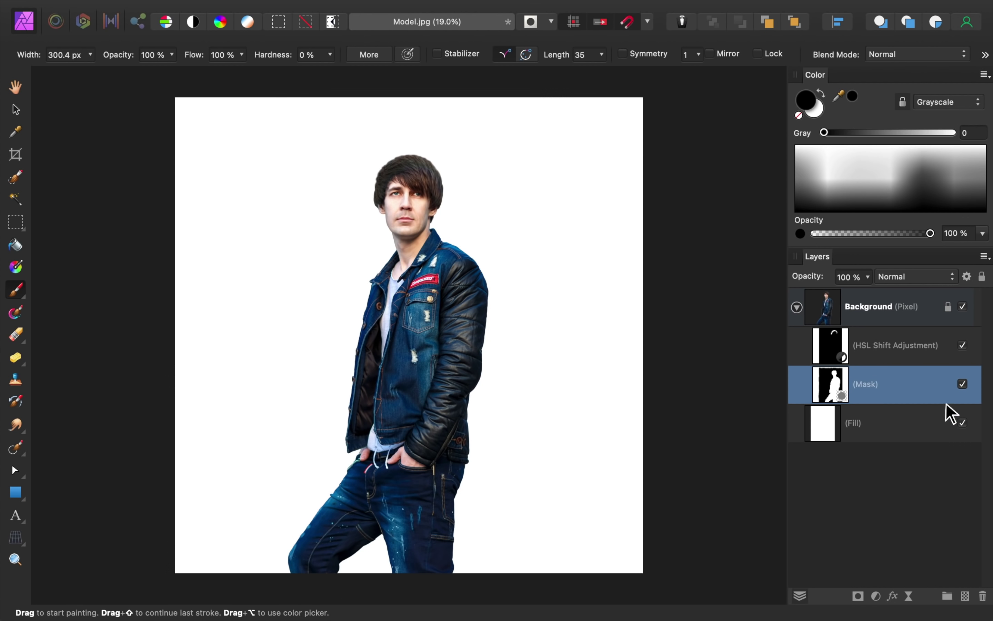
{"action": "left_click", "coordinate": [963, 384]}
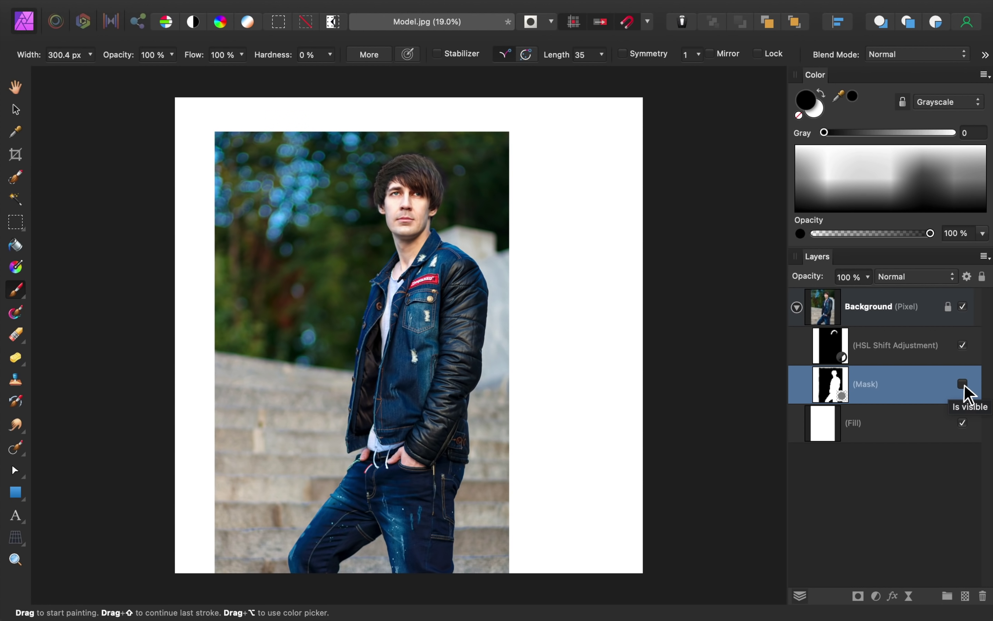
{"action": "left_click", "coordinate": [962, 384]}
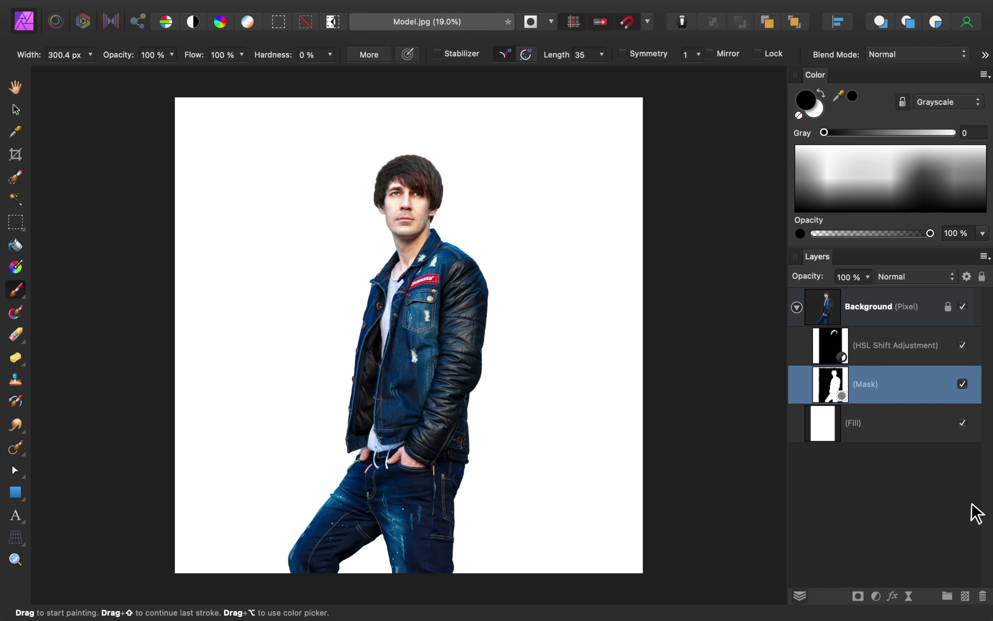
{"action": "left_click", "coordinate": [965, 596]}
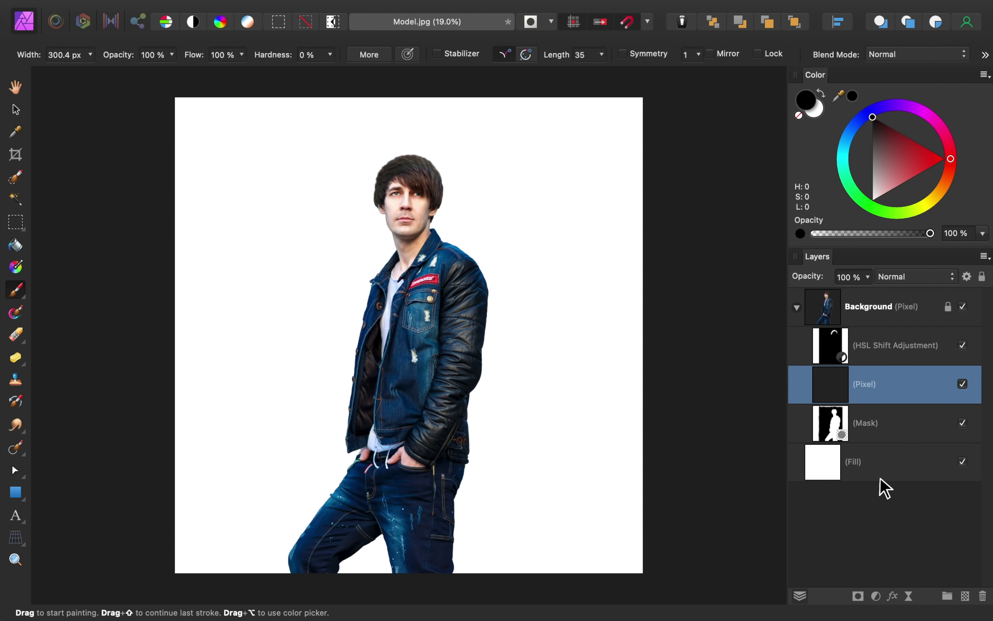
- Move the new empty pixel layer below the Background group, just above Fill, and collapse the group
{"action": "left_click_drag", "start_coordinate": [826, 394], "coordinate": [805, 454]}
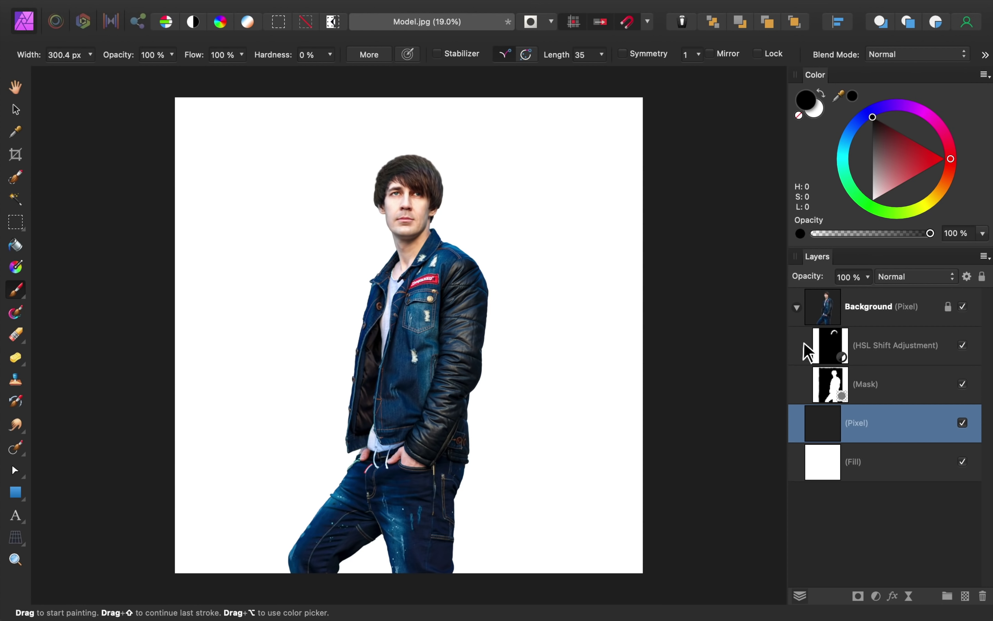
{"action": "left_click", "coordinate": [798, 308]}
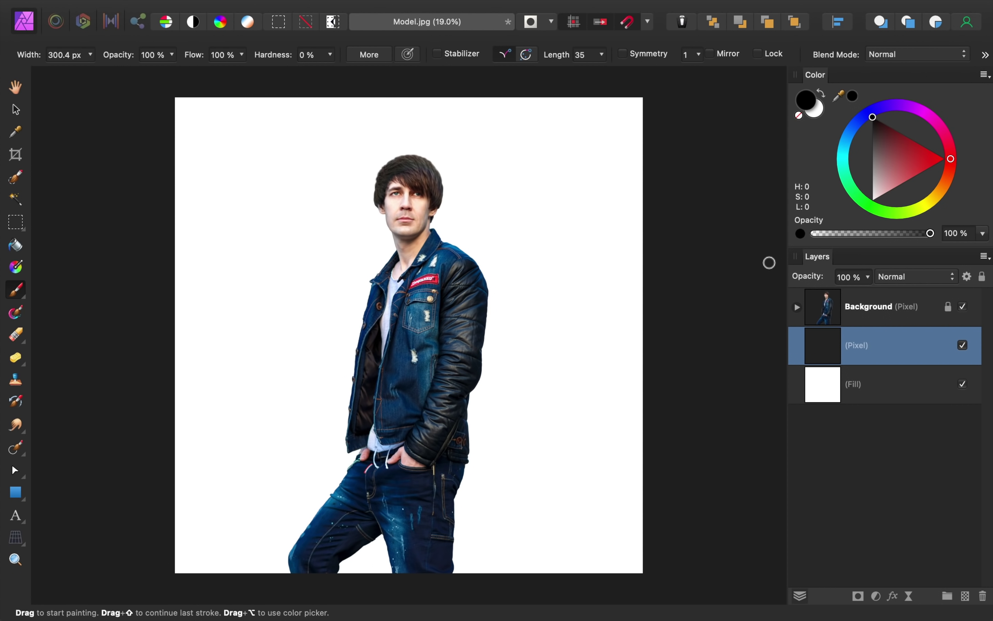
- Paint soft black shadow strokes behind the model, from shoulder down to between the legs
{"action": "key", "text": "bracketright"}
{"action": "key", "text": "bracketright"}
{"action": "key", "text": "bracketright"}
{"action": "key", "text": "bracketright"}
{"action": "key", "text": "bracketright"}
{"action": "key", "text": "bracketright"}
{"action": "key", "text": "bracketright"}
{"action": "key", "text": "bracketright"}
{"action": "key", "text": "bracketright"}
{"action": "key", "text": "bracketright"}
{"action": "key", "text": "bracketright"}
{"action": "key", "text": "bracketright"}
{"action": "key", "text": "bracketright"}
{"action": "key", "text": "bracketright"}
{"action": "key", "text": "bracketright"}
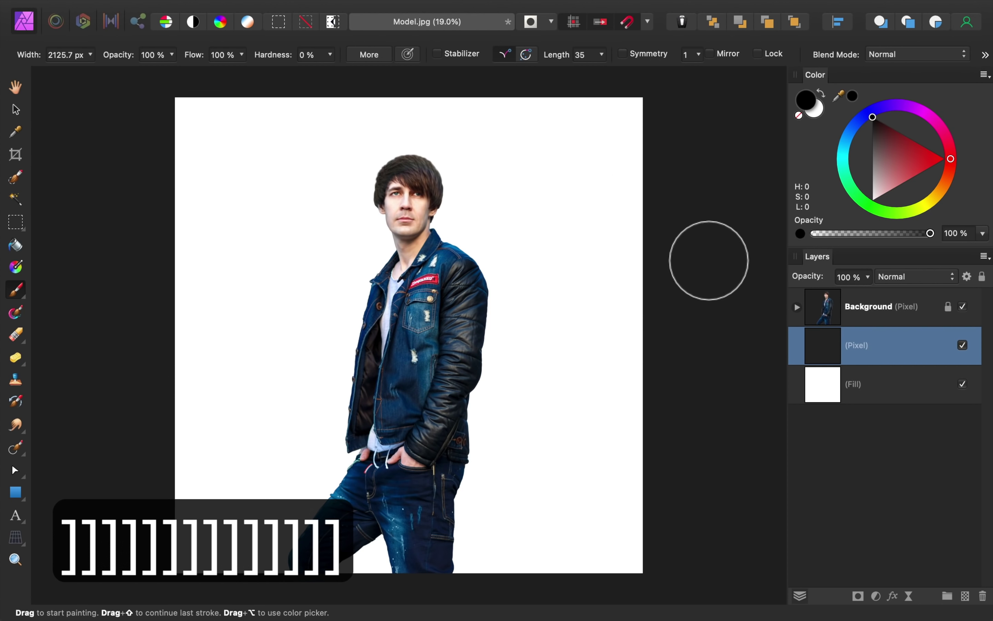
{"action": "mouse_move", "coordinate": [599, 246]}
{"action": "left_mouse_down"}
{"action": "mouse_move", "coordinate": [495, 218]}
{"action": "mouse_move", "coordinate": [465, 198]}
{"action": "mouse_move", "coordinate": [462, 599]}
{"action": "left_mouse_up"}
{"action": "key", "text": "ctrl+z"}
{"action": "key", "text": "bracketleft"}
{"action": "key", "text": "bracketleft"}
{"action": "key", "text": "bracketleft"}
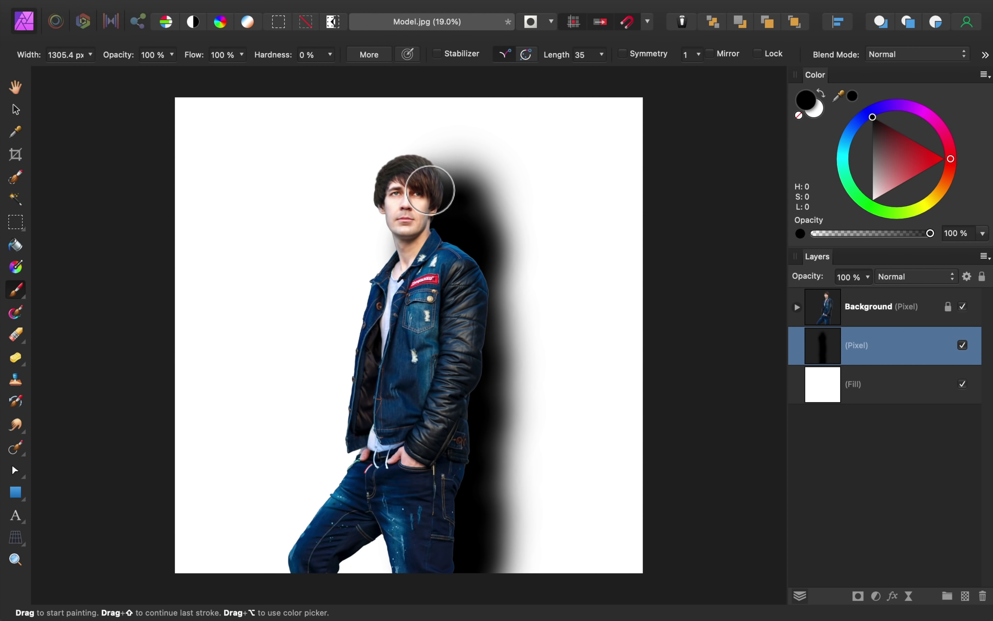
{"action": "key", "text": "bracketleft"}
{"action": "key", "text": "bracketleft"}
{"action": "key", "text": "bracketleft"}
{"action": "key", "text": "bracketleft"}
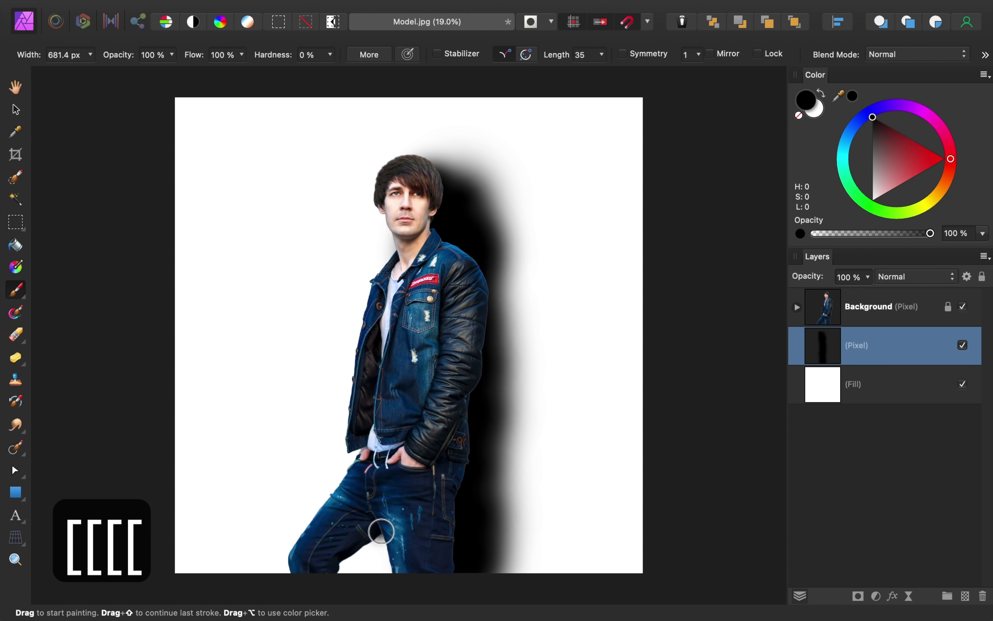
{"action": "left_click_drag", "start_coordinate": [381, 526], "coordinate": [330, 581]}
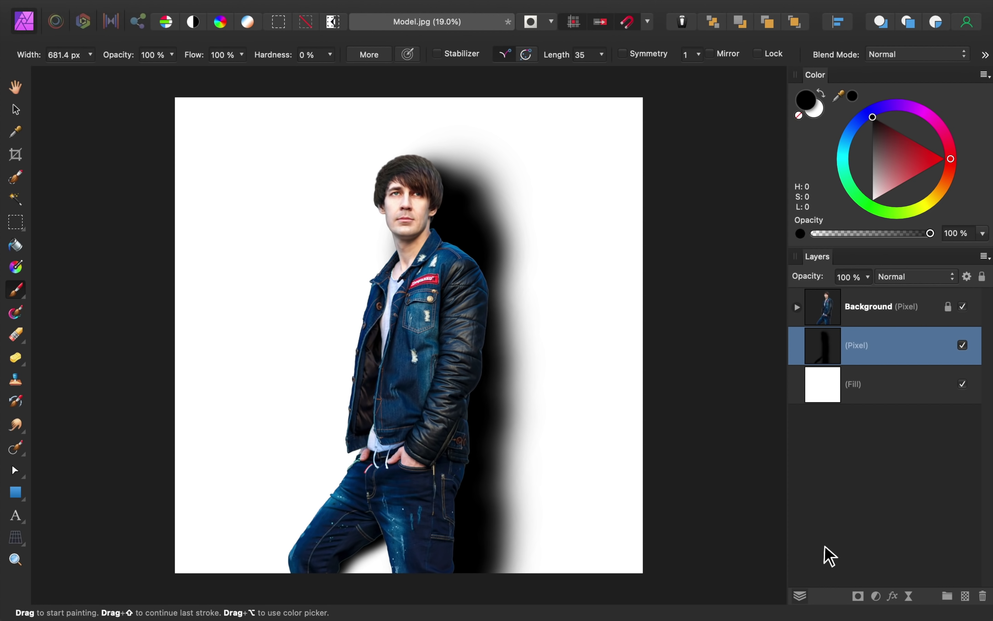
{"action": "left_click", "coordinate": [909, 596]}
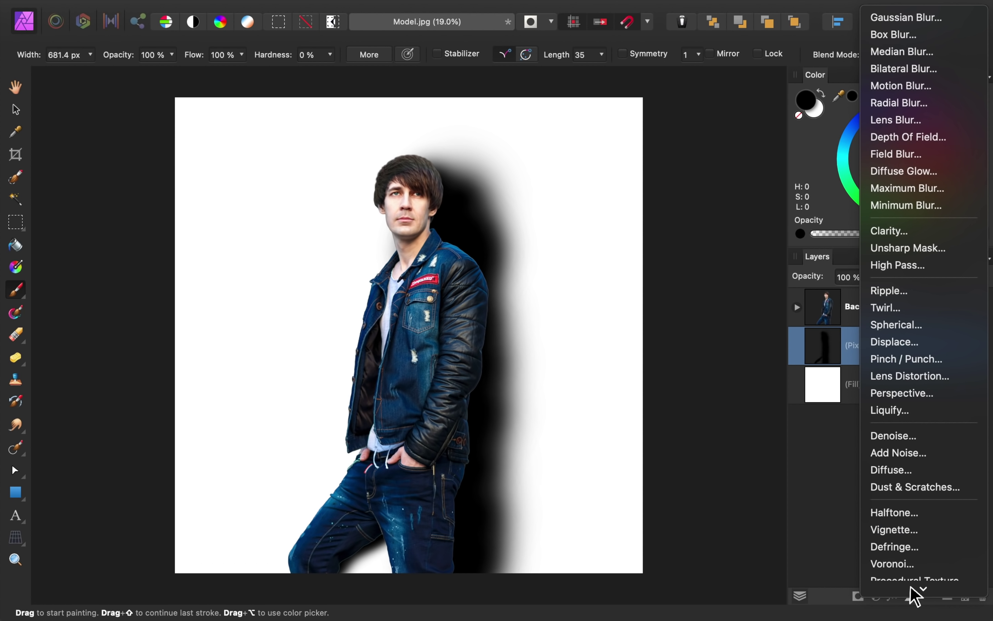
- Apply a Live Box Blur with a 250 px radius to the shadow layer
{"action": "left_click", "coordinate": [965, 39]}
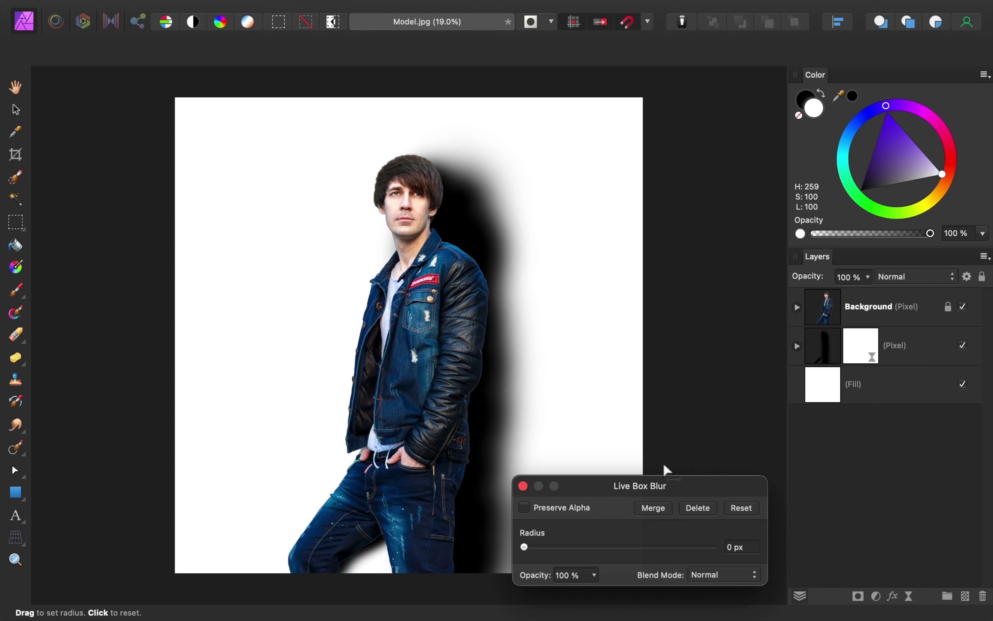
{"action": "left_click_drag", "start_coordinate": [525, 547], "coordinate": [773, 545]}
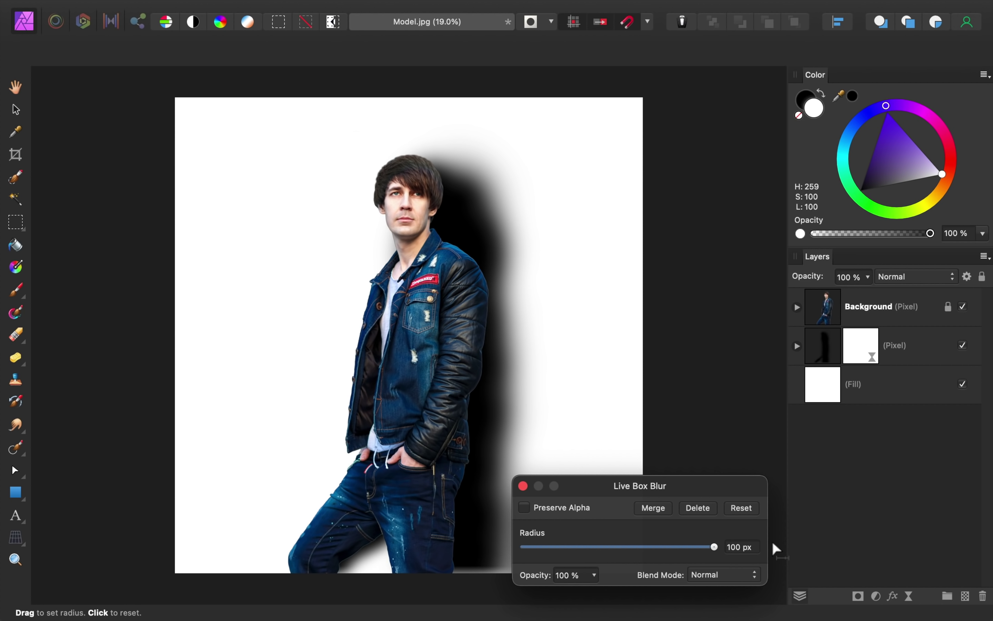
{"action": "left_click", "coordinate": [753, 547]}
{"action": "type", "text": "250"}
{"action": "key", "text": "Return"}
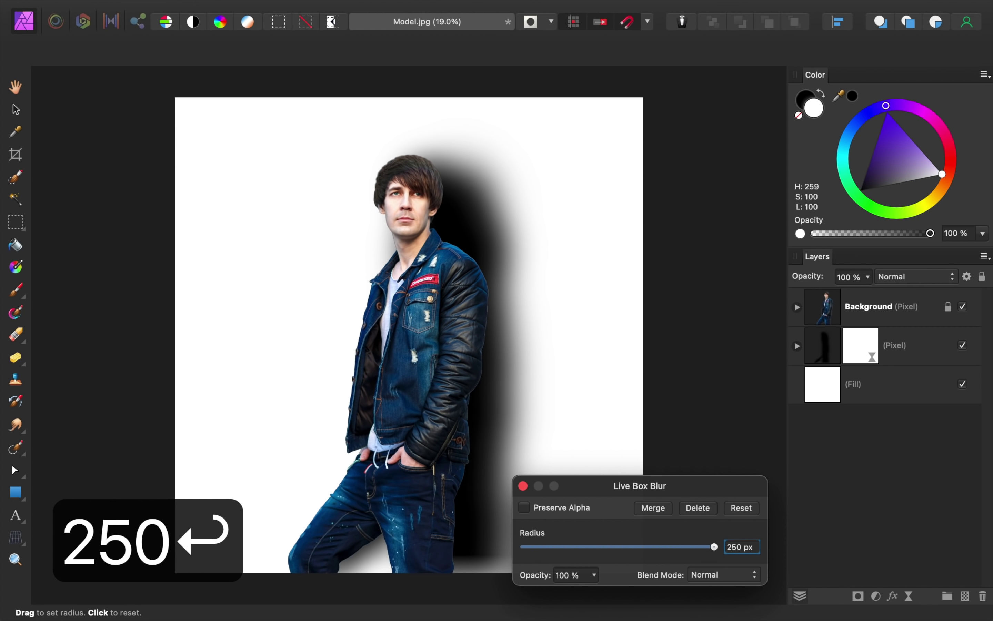
{"action": "left_click", "coordinate": [523, 486]}
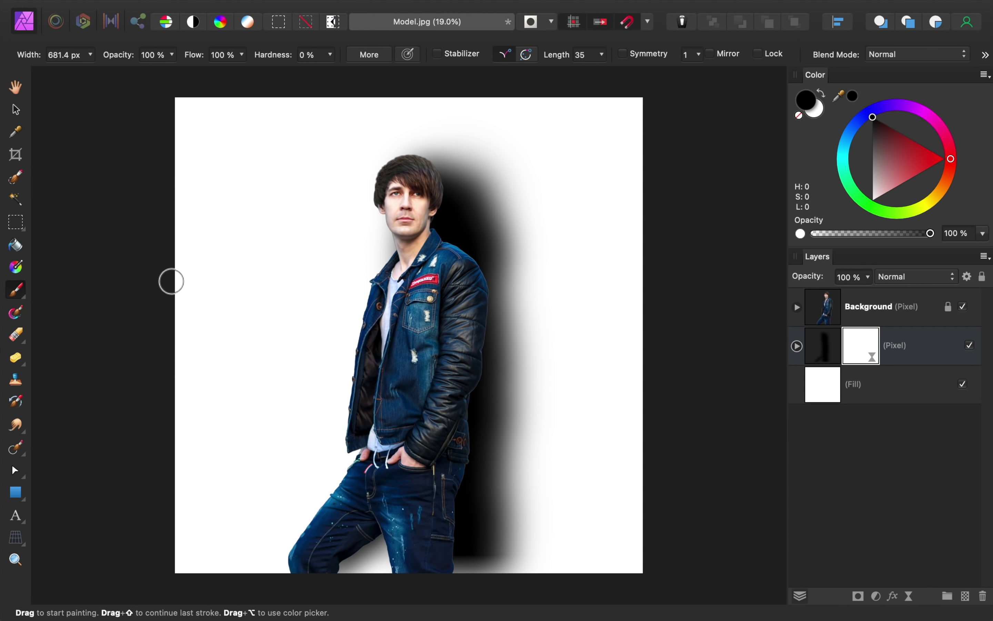
{"action": "left_click", "coordinate": [15, 110]}
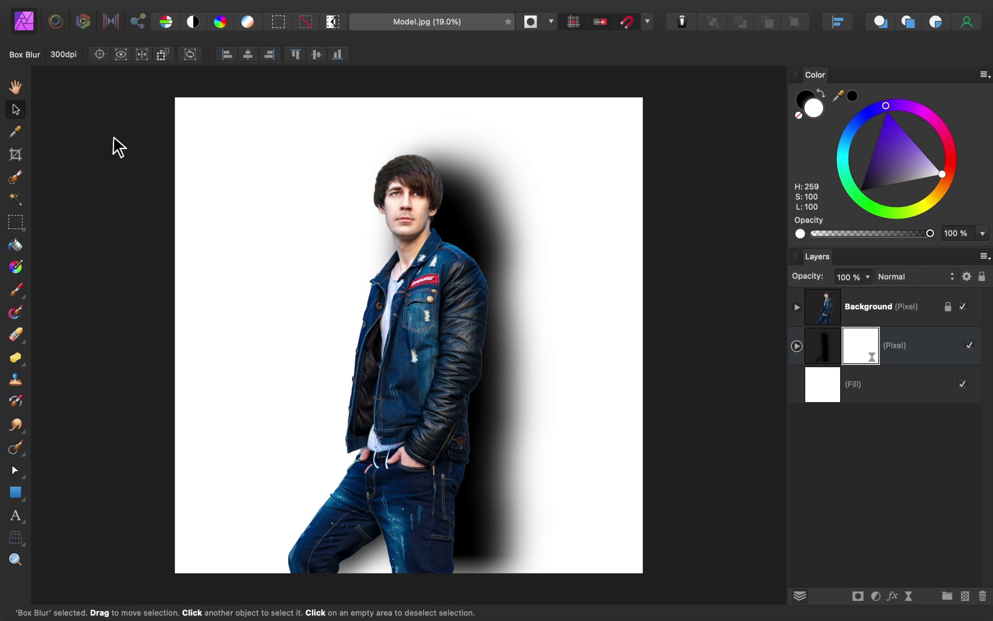
- Shift the blurred shadow layer slightly down and left behind the model
{"action": "left_click", "coordinate": [819, 352]}
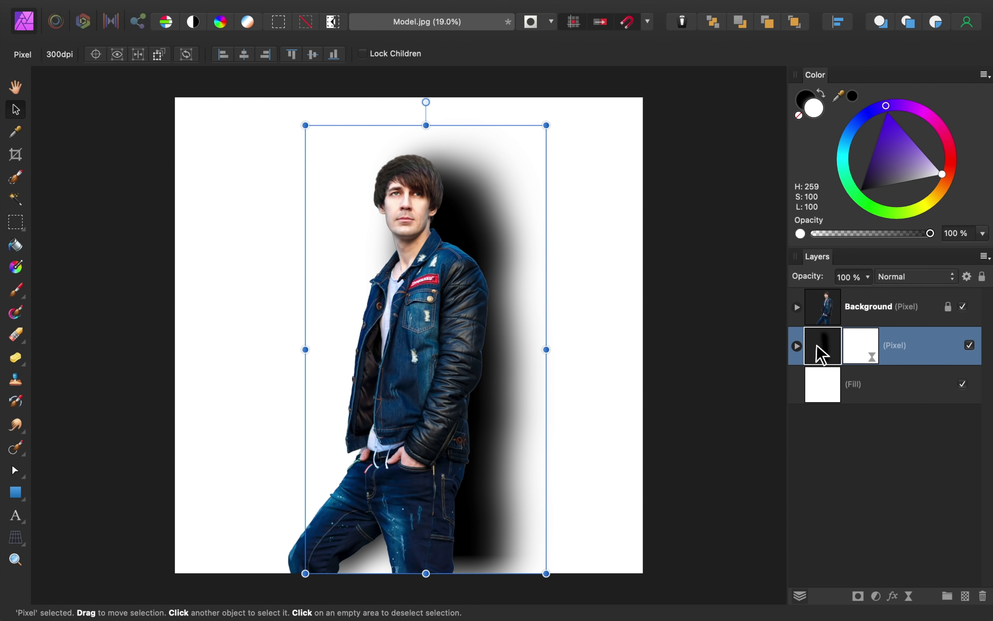
{"action": "left_click_drag", "start_coordinate": [499, 259], "coordinate": [487, 278]}
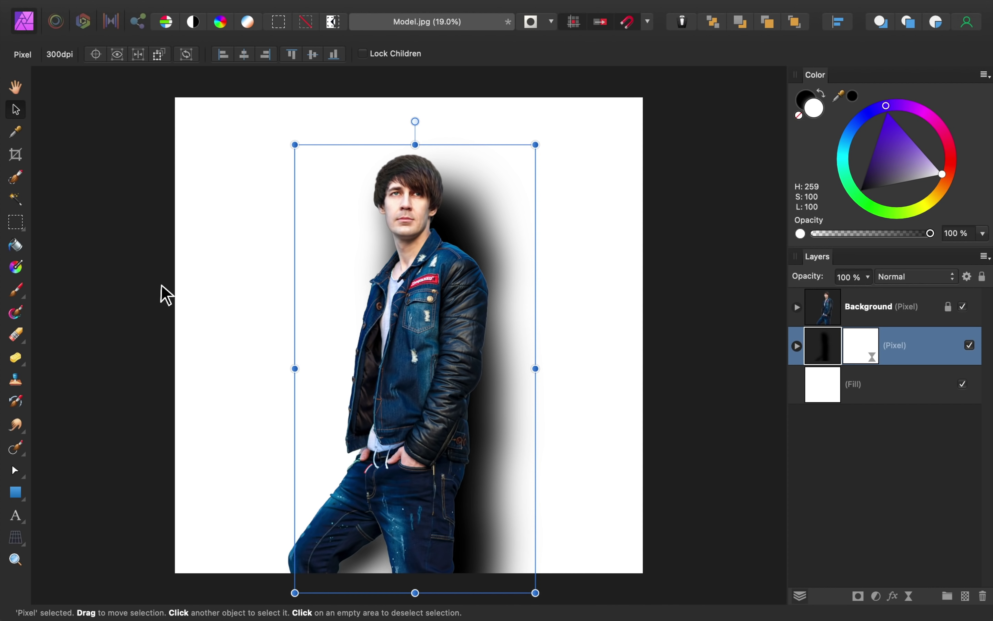
{"action": "left_click", "coordinate": [15, 292]}
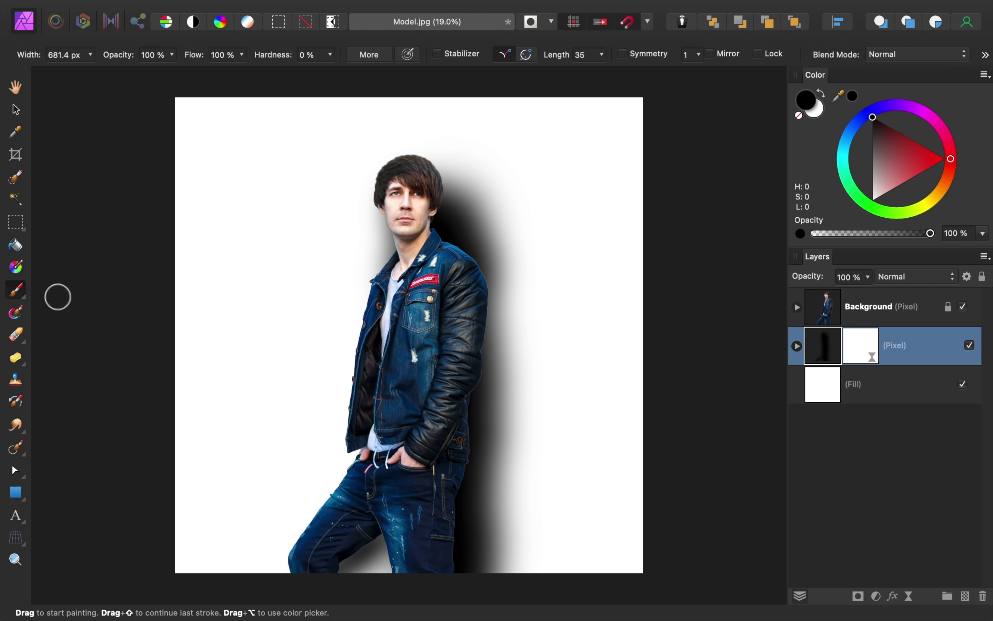
{"action": "left_click", "coordinate": [236, 306]}
- Darken the shadow beside the arm, then paint white strokes near the face and legs on a new layer
{"action": "key", "text": "super+z"}
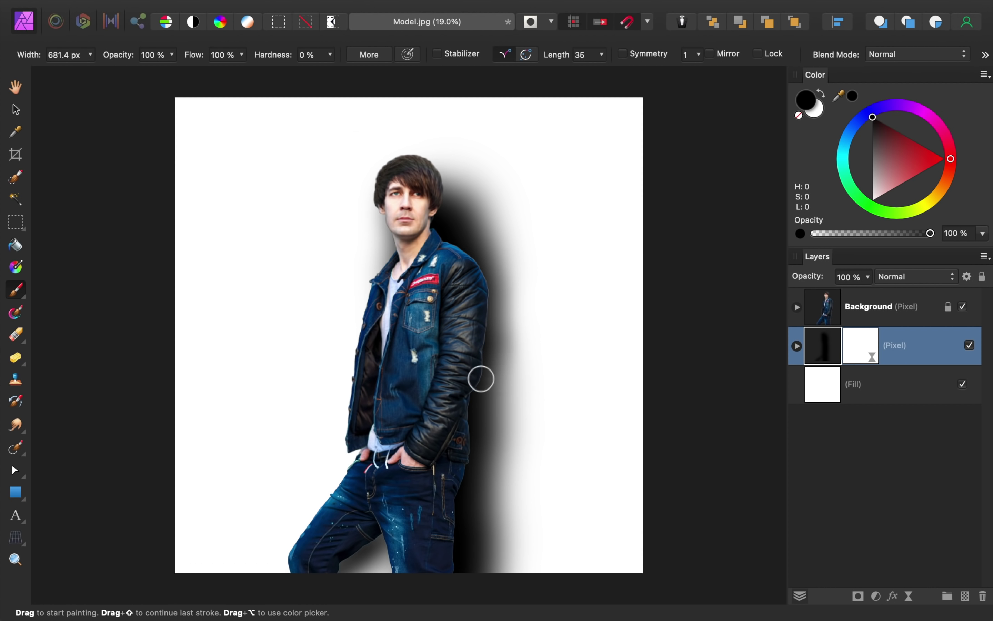
{"action": "mouse_move", "coordinate": [492, 291]}
{"action": "left_mouse_down"}
{"action": "mouse_move", "coordinate": [490, 315]}
{"action": "mouse_move", "coordinate": [471, 253]}
{"action": "mouse_move", "coordinate": [494, 283]}
{"action": "mouse_move", "coordinate": [495, 361]}
{"action": "mouse_move", "coordinate": [479, 278]}
{"action": "mouse_move", "coordinate": [473, 296]}
{"action": "mouse_move", "coordinate": [482, 407]}
{"action": "mouse_move", "coordinate": [486, 357]}
{"action": "left_mouse_up"}
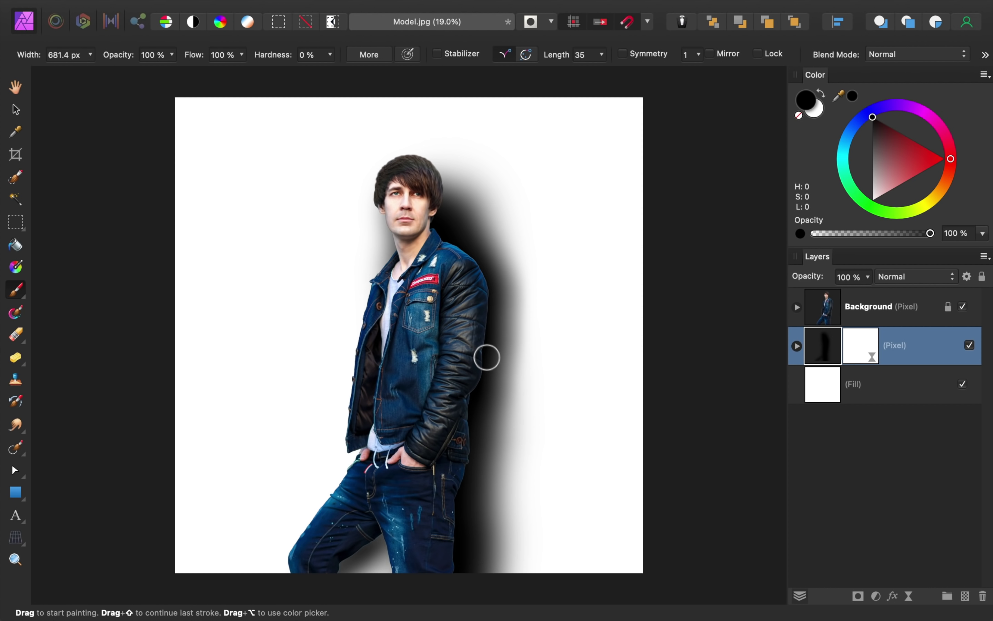
{"action": "left_click", "coordinate": [965, 597]}
{"action": "key", "text": "x"}
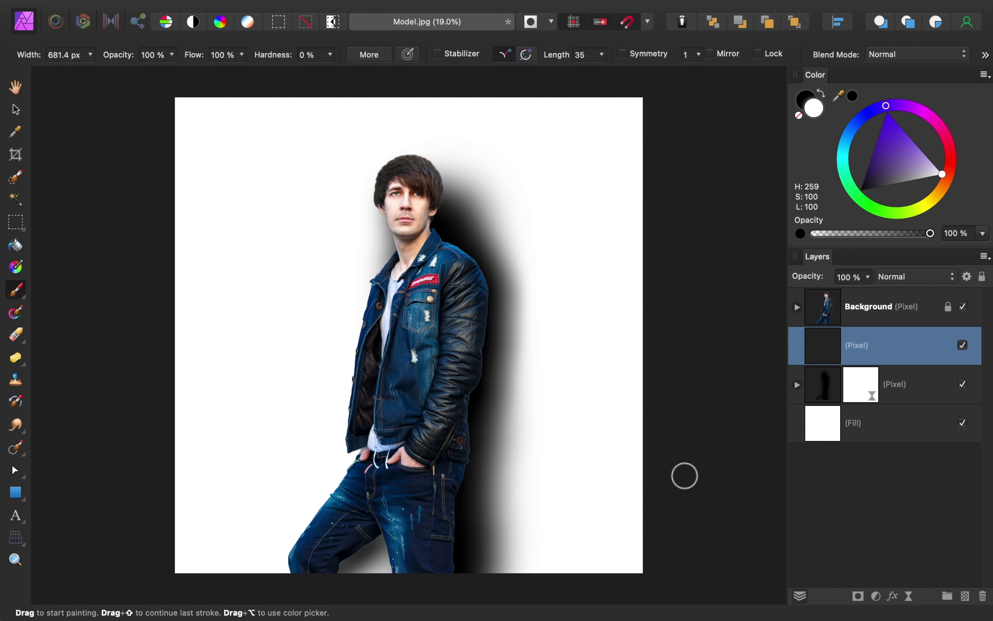
{"action": "left_click_drag", "start_coordinate": [495, 380], "coordinate": [453, 348]}
{"action": "key", "text": "ctrl+z"}
{"action": "left_click_drag", "start_coordinate": [388, 208], "coordinate": [385, 269]}
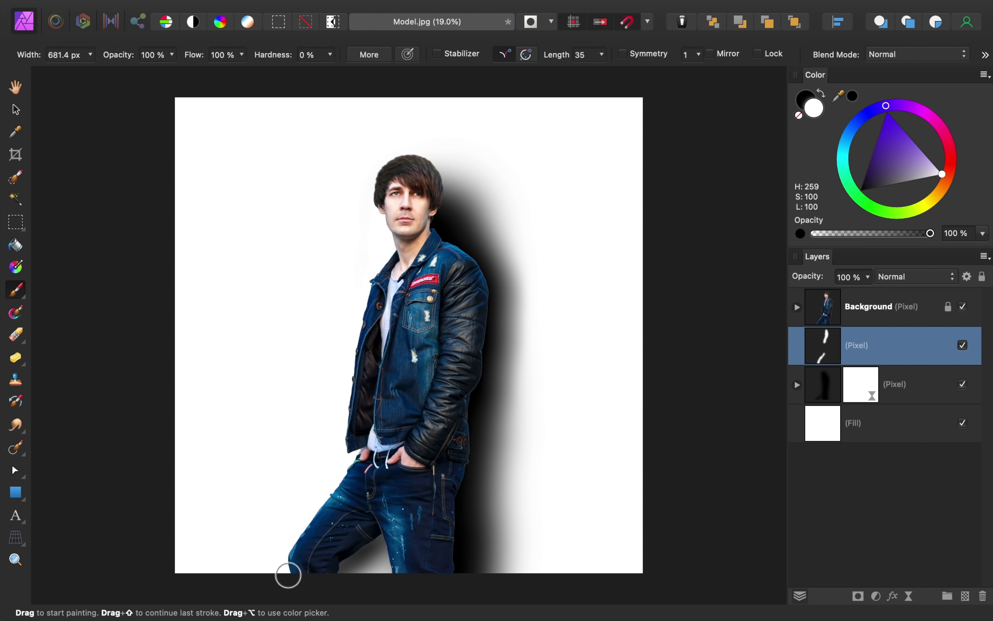
{"action": "left_click_drag", "start_coordinate": [286, 572], "coordinate": [456, 549]}
- Toggle the white touch-up layer's visibility to compare before and after
{"action": "left_click", "coordinate": [962, 345]}
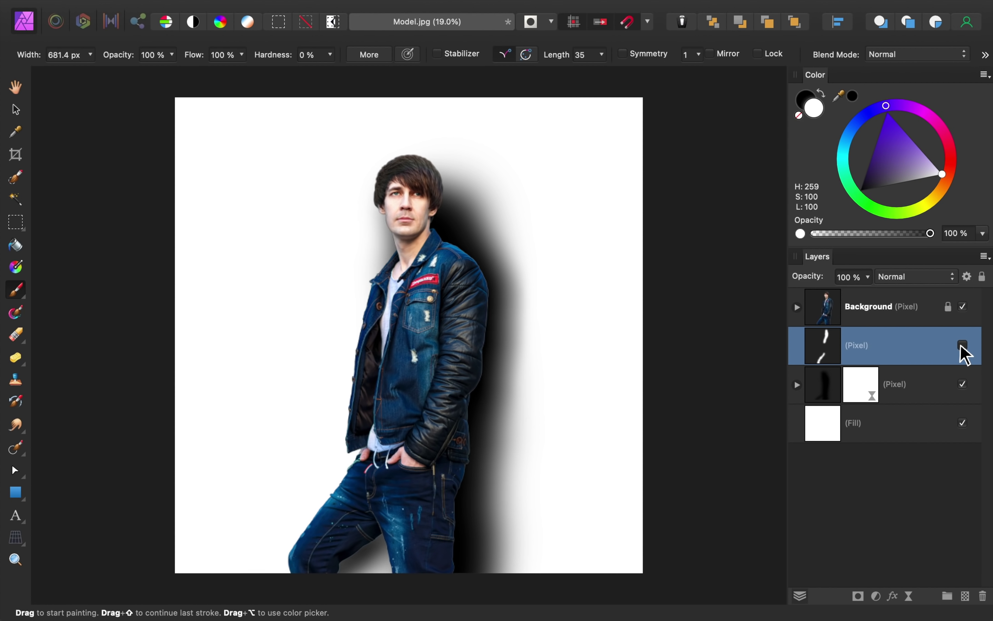
{"action": "left_click", "coordinate": [962, 346]}
{"action": "left_click", "coordinate": [962, 345]}
{"action": "left_click", "coordinate": [963, 345]}
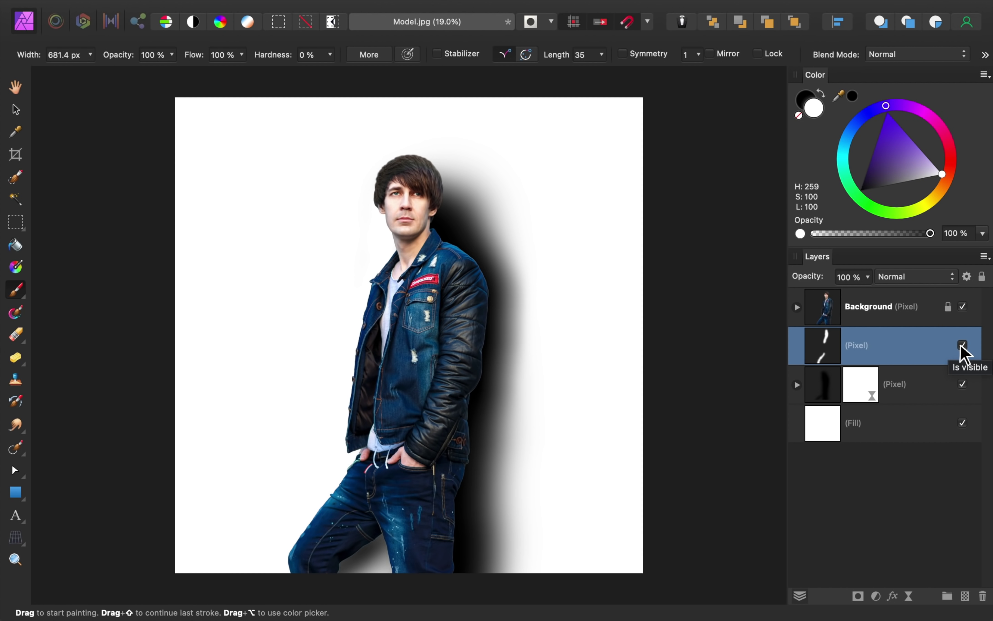
- Set the shadow layer's opacity to 25% and toggle its visibility to compare
{"action": "left_click", "coordinate": [824, 387]}
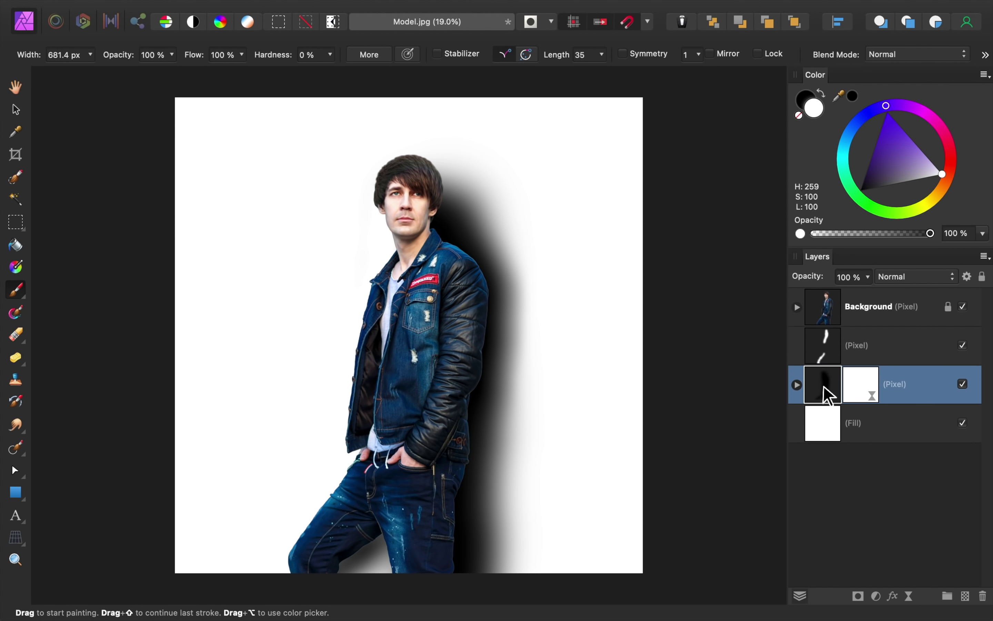
{"action": "left_click", "coordinate": [852, 278]}
{"action": "type", "text": "25"}
{"action": "key", "text": "Return"}
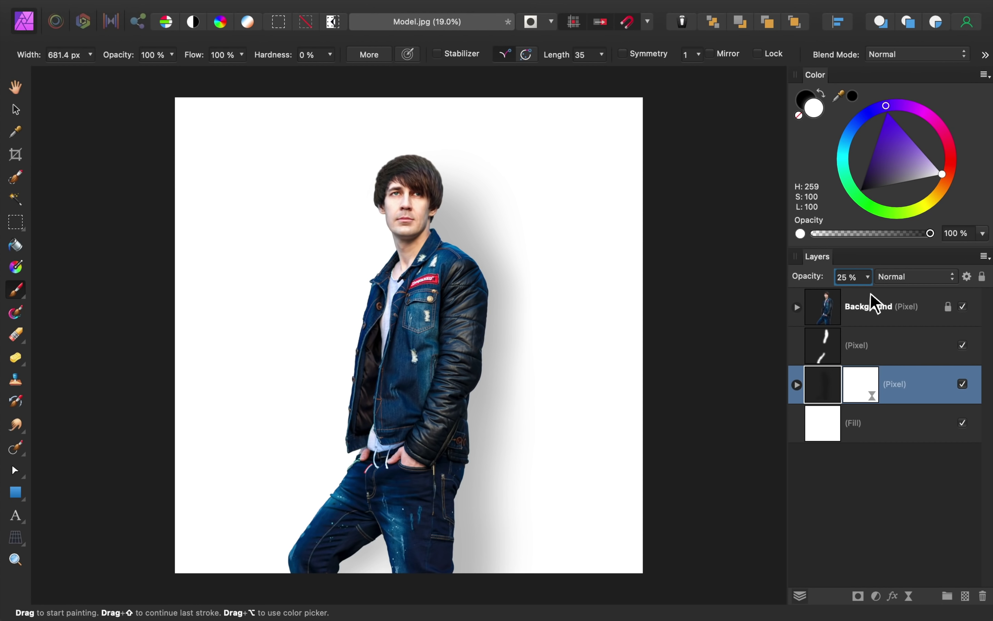
{"action": "left_click", "coordinate": [962, 385]}
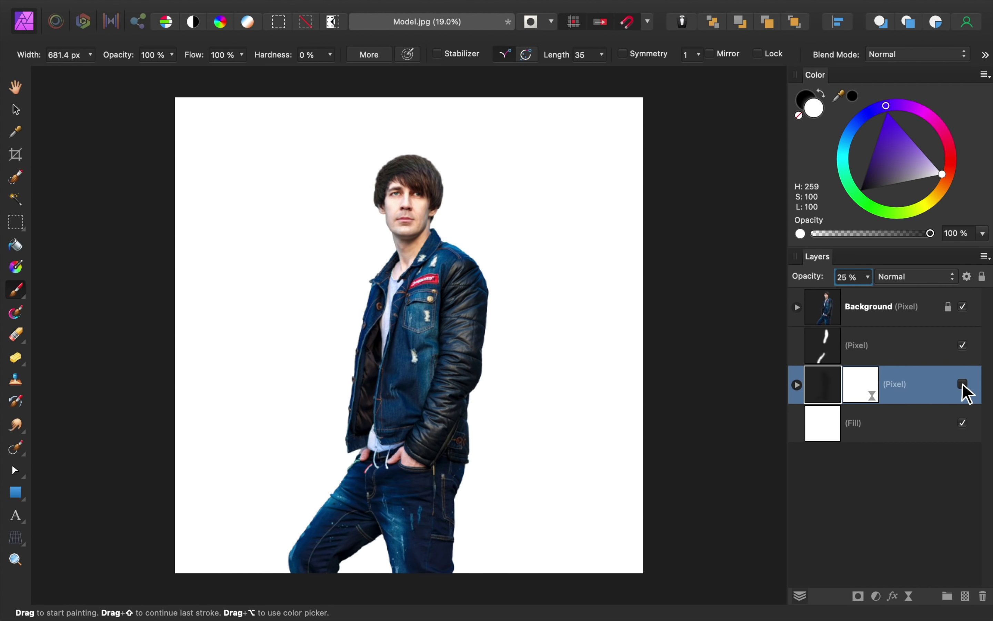
{"action": "left_click", "coordinate": [962, 384]}
{"action": "left_click", "coordinate": [962, 384]}
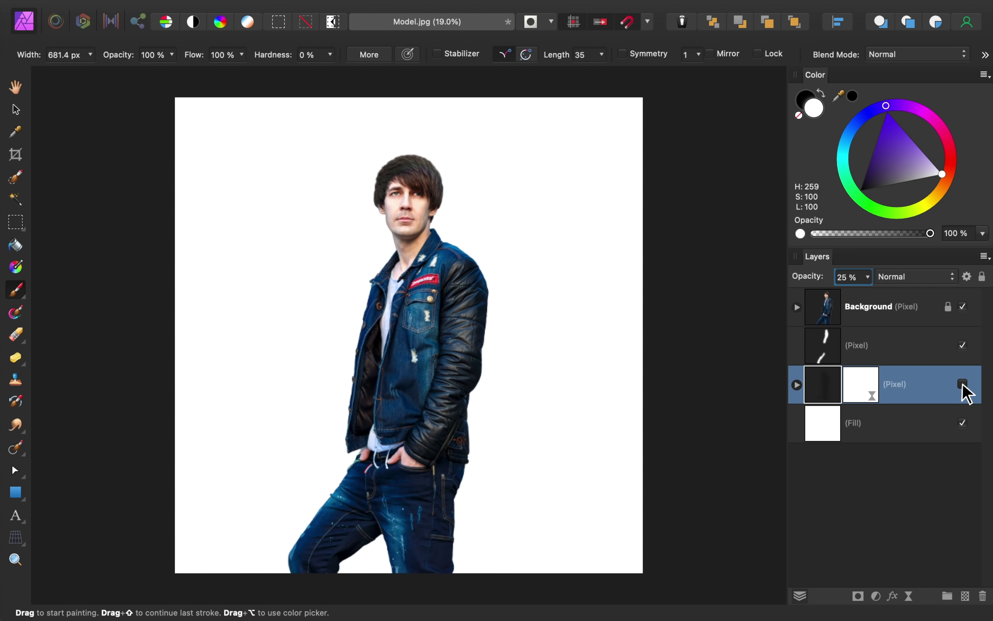